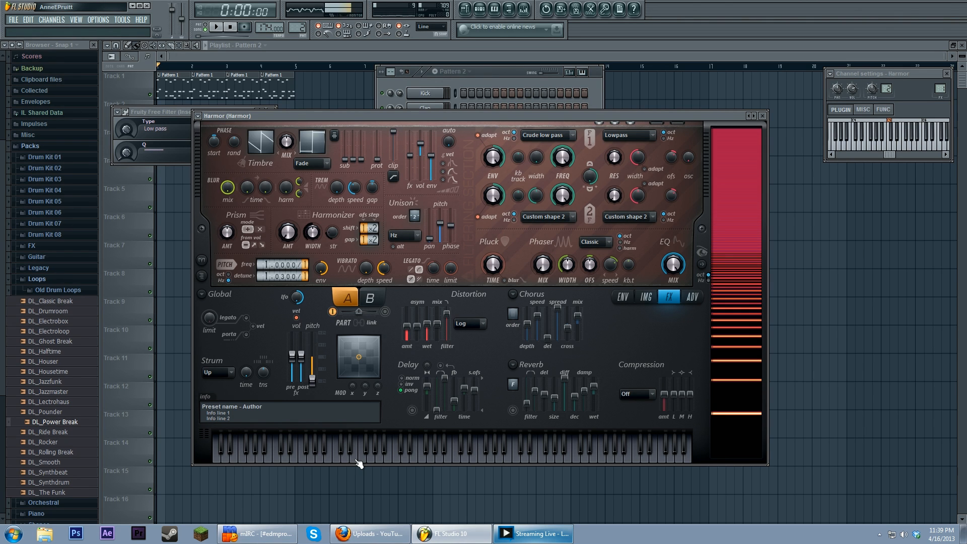
# Move the channel step sequencer clear of the Harmor window, close the Fruity Free Filter window, and reposition Harmor
pyautogui.moveTo(503, 71); pyautogui.dragTo(639, 68)
pyautogui.moveTo(479, 114); pyautogui.dragTo(496, 125)
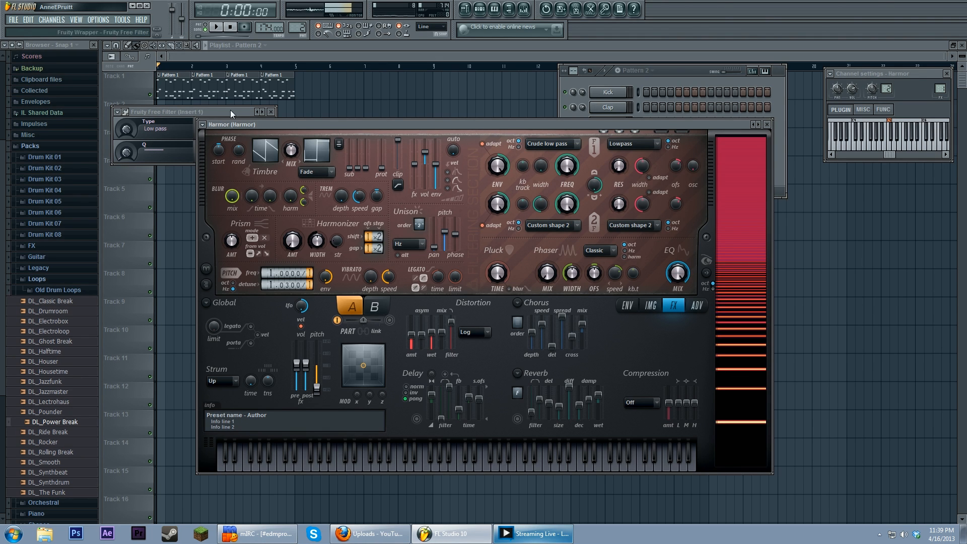
pyautogui.click(271, 112)
pyautogui.moveTo(340, 126); pyautogui.dragTo(330, 129)
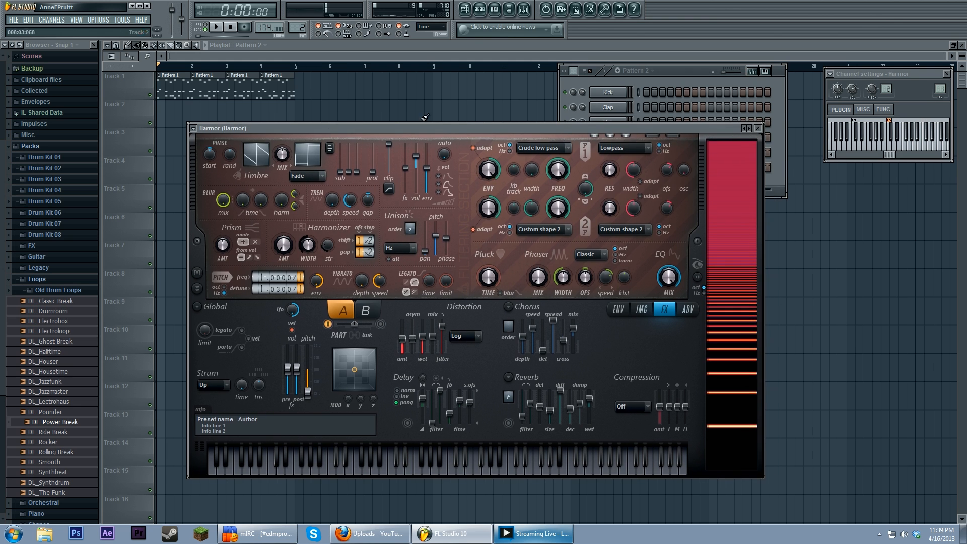
pyautogui.click(687, 74)
pyautogui.moveTo(496, 127); pyautogui.dragTo(501, 113)
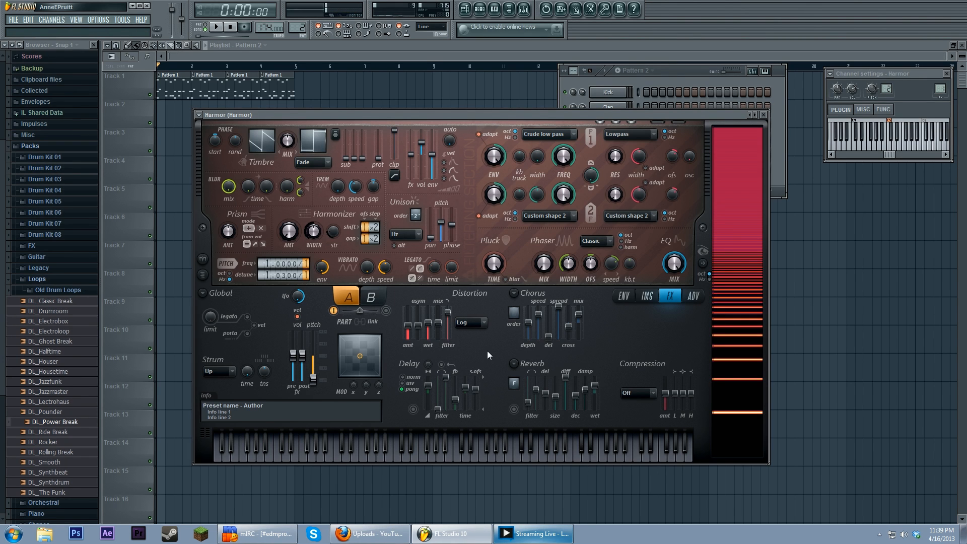
# Widen Harmor's spectral display section
pyautogui.moveTo(292, 143); pyautogui.dragTo(292, 138)
pyautogui.click(703, 264)
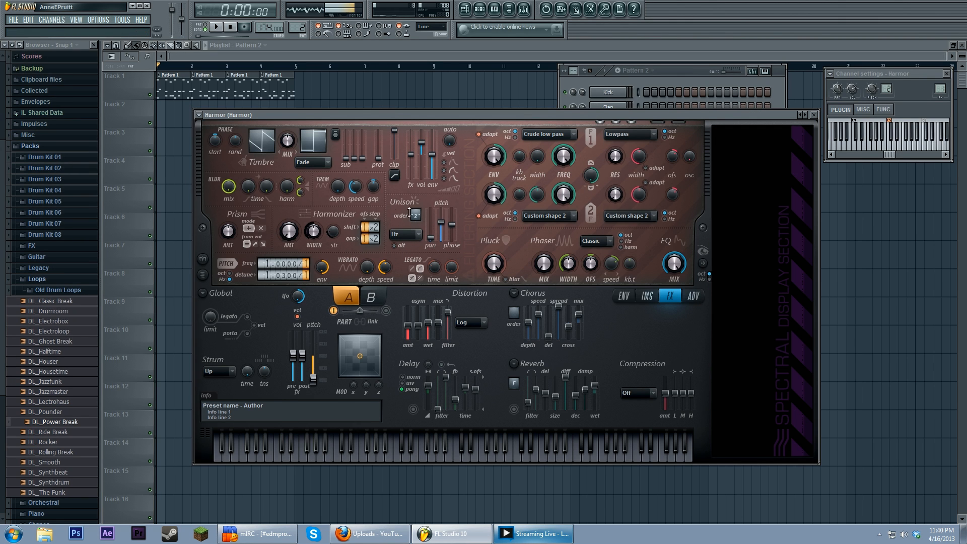
# Look through the available unison types while keeping Hz as the type
pyautogui.click(412, 237)
pyautogui.click(411, 237)
pyautogui.click(410, 237)
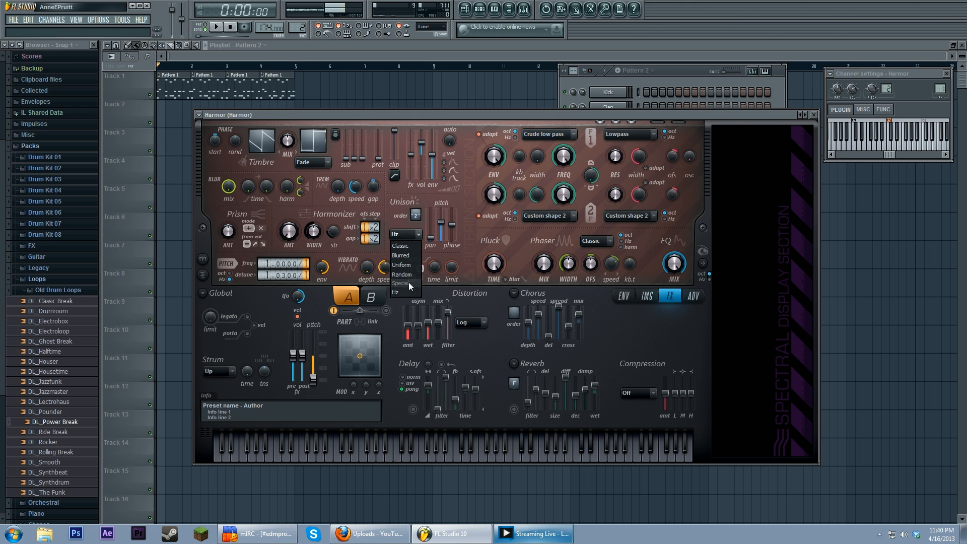
pyautogui.click(410, 237)
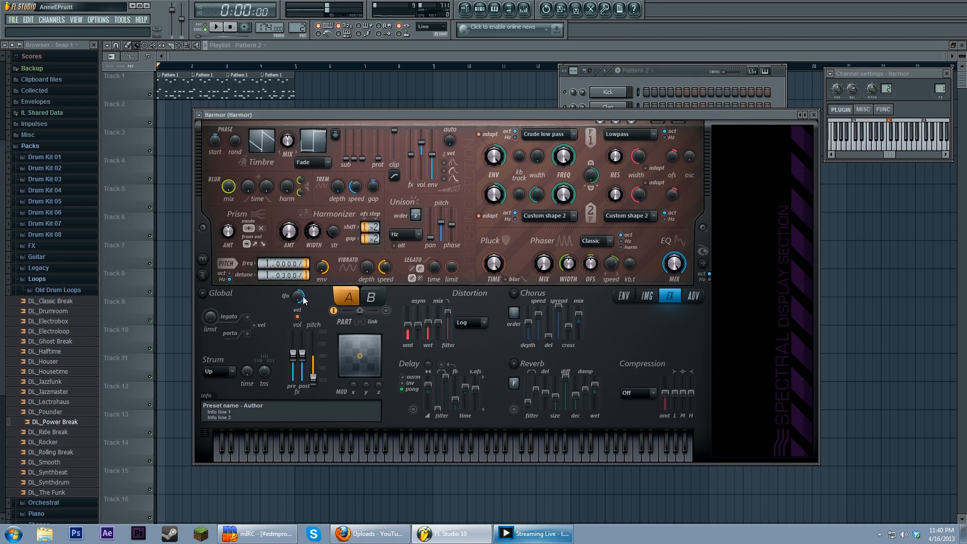
# Set the unison pitch thickness to 0% and play test notes to hear the sound without it
pyautogui.moveTo(441, 222); pyautogui.dragTo(441, 240)
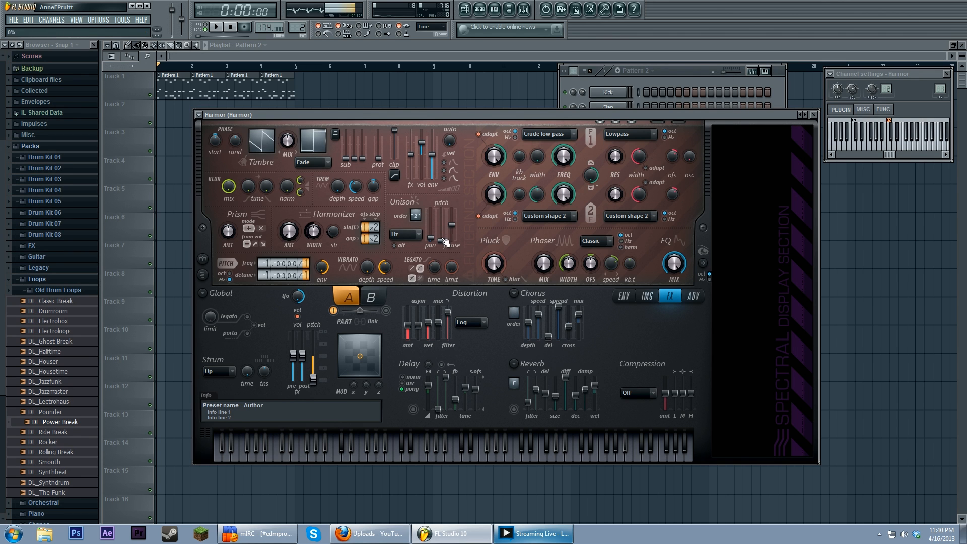
pyautogui.moveTo(432, 453); pyautogui.dragTo(355, 457)
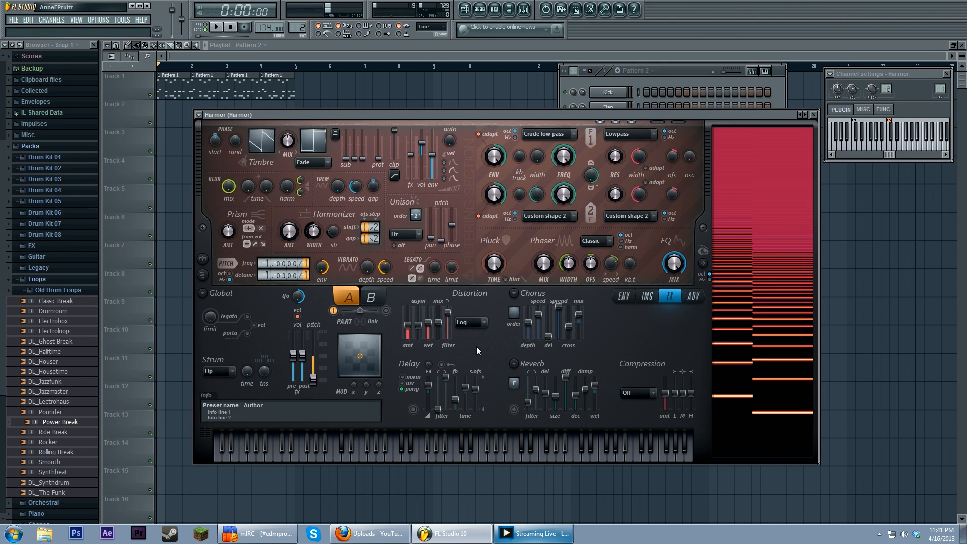
pyautogui.press('c')
pyautogui.press('b')
pyautogui.press('r')
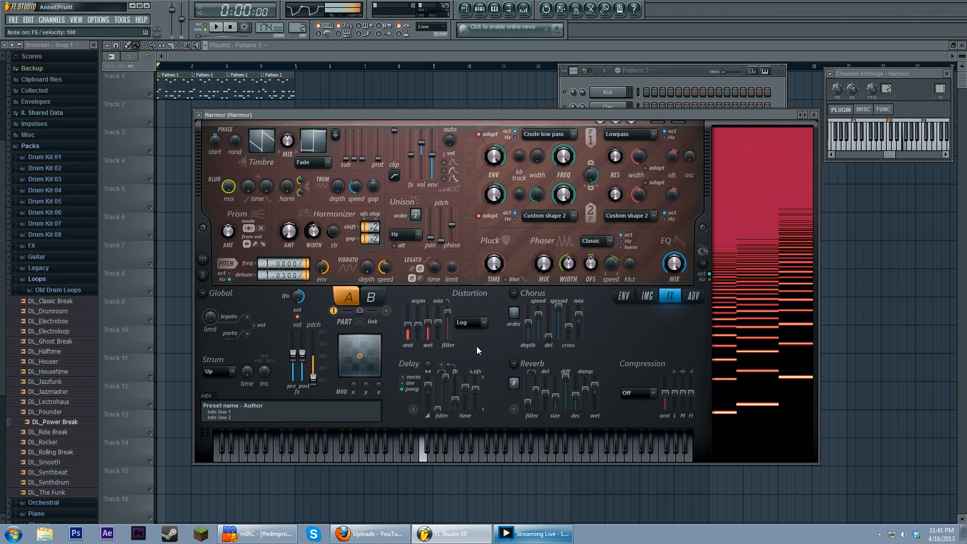
# Set the Distortion type to Off, play a test note, and try the pitch detune value
pyautogui.click(476, 323)
pyautogui.click(478, 334)
pyautogui.press('r')
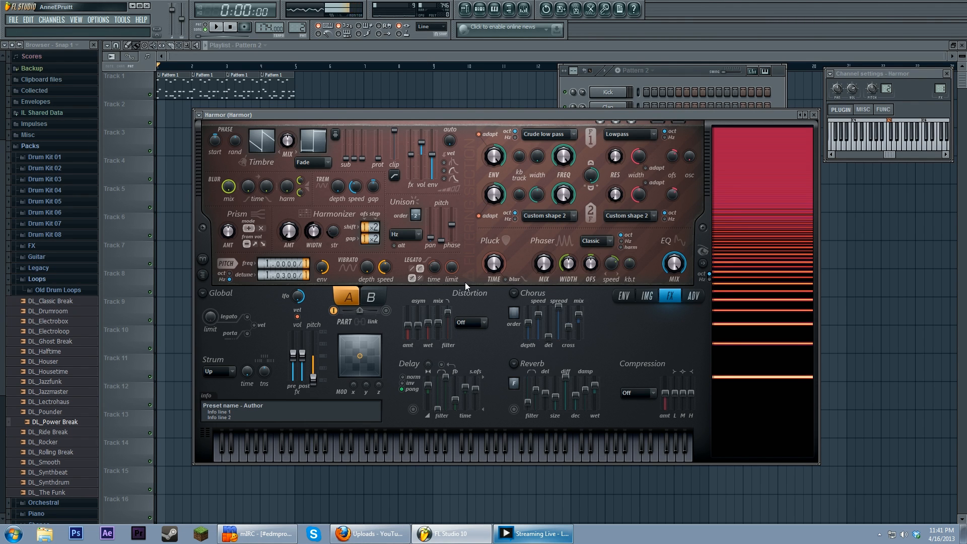
pyautogui.moveTo(284, 275)
pyautogui.mouseDown()
pyautogui.moveTo(284, 219)
pyautogui.moveTo(284, 273)
pyautogui.mouseUp()
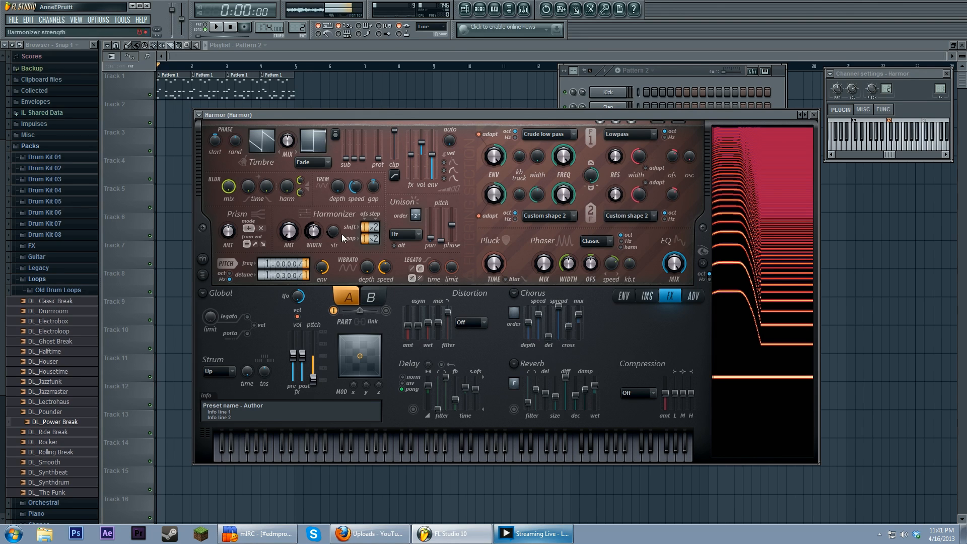
# Raise the unison pitch thickness back to about two-fifths of its range and set the Distortion type to Log
pyautogui.moveTo(442, 241); pyautogui.dragTo(443, 228)
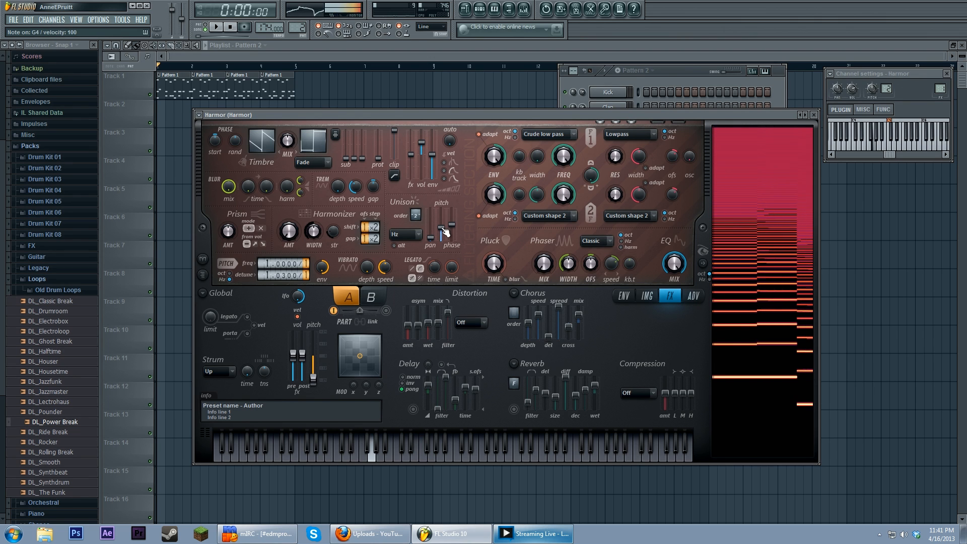
pyautogui.click(481, 323)
pyautogui.click(480, 384)
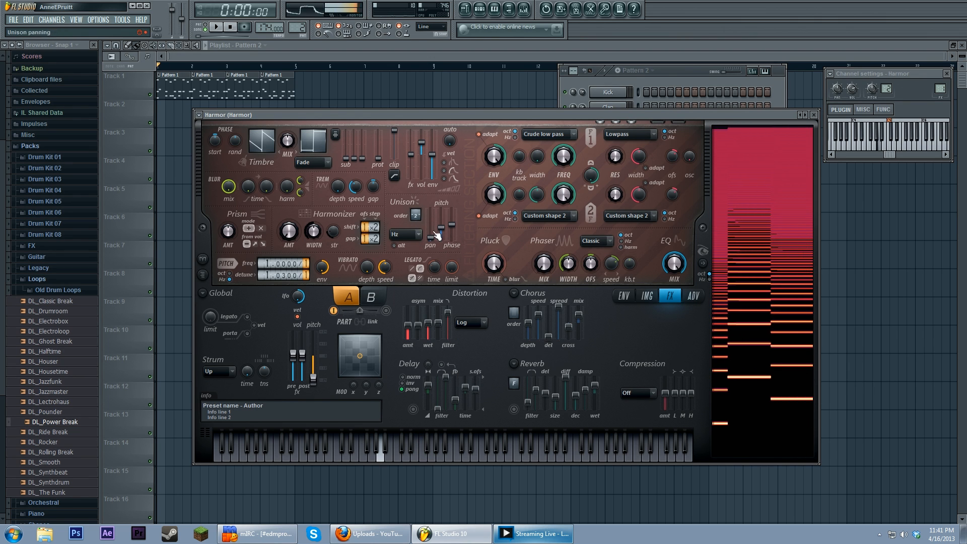
pyautogui.moveTo(442, 228); pyautogui.dragTo(442, 225)
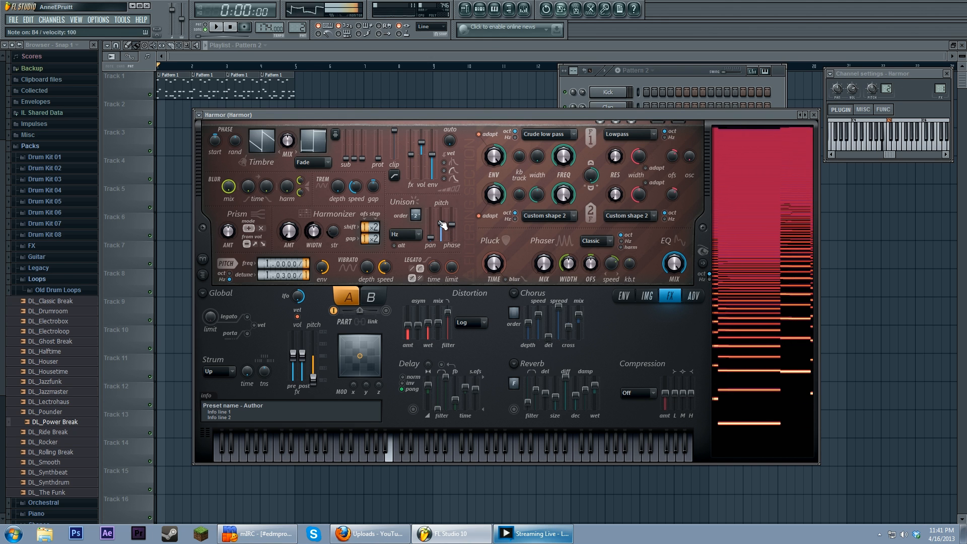
pyautogui.moveTo(443, 227); pyautogui.dragTo(442, 228)
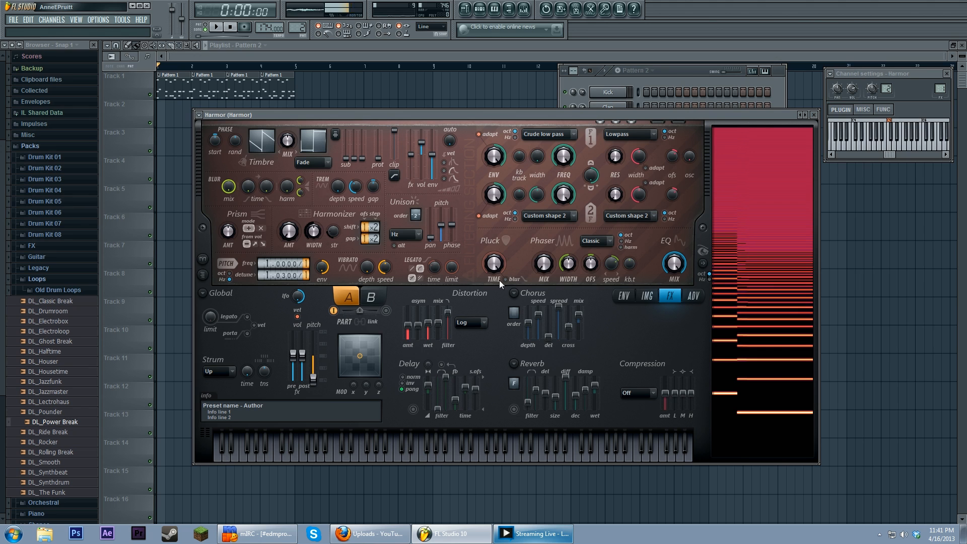
# Open the Harmonic unison pitch curve in Harmor's envelope editor
pyautogui.click(623, 296)
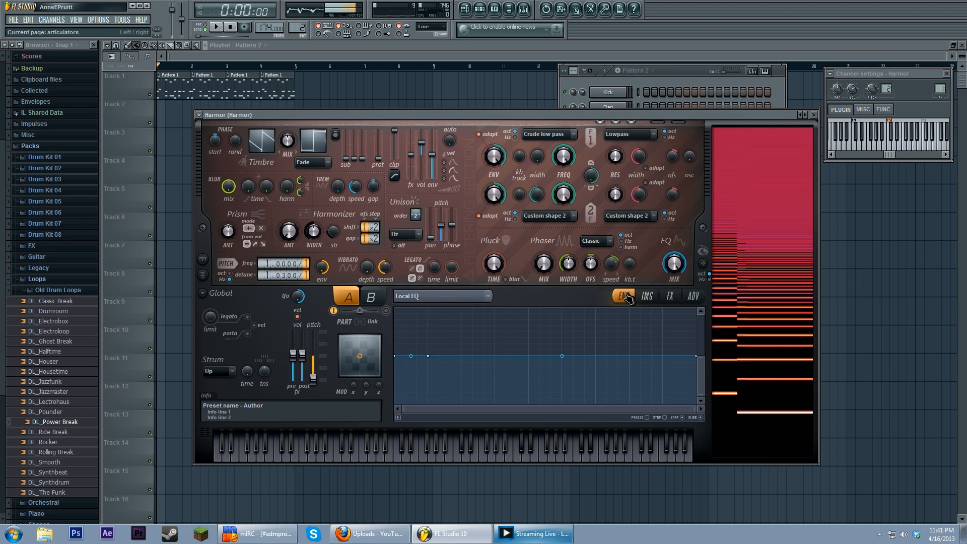
pyautogui.click(452, 296)
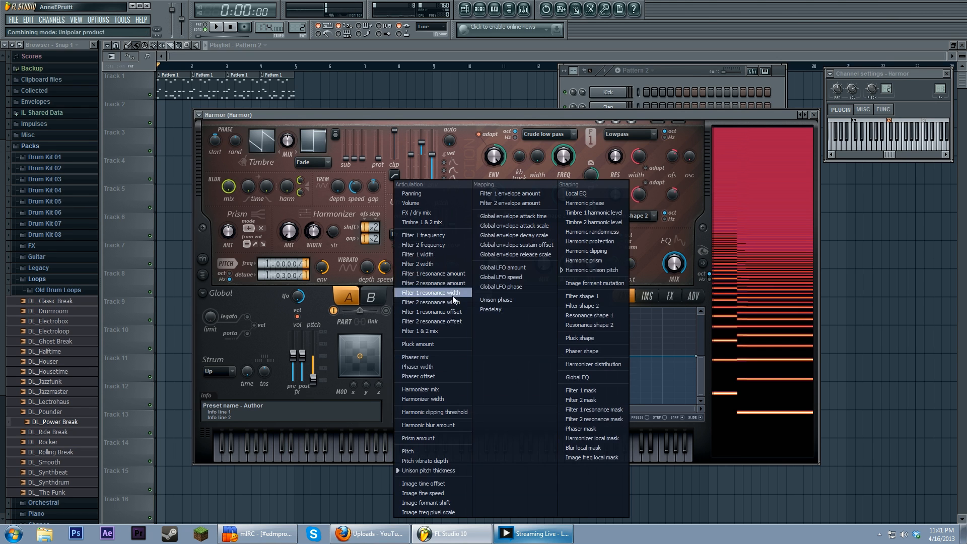
pyautogui.click(569, 274)
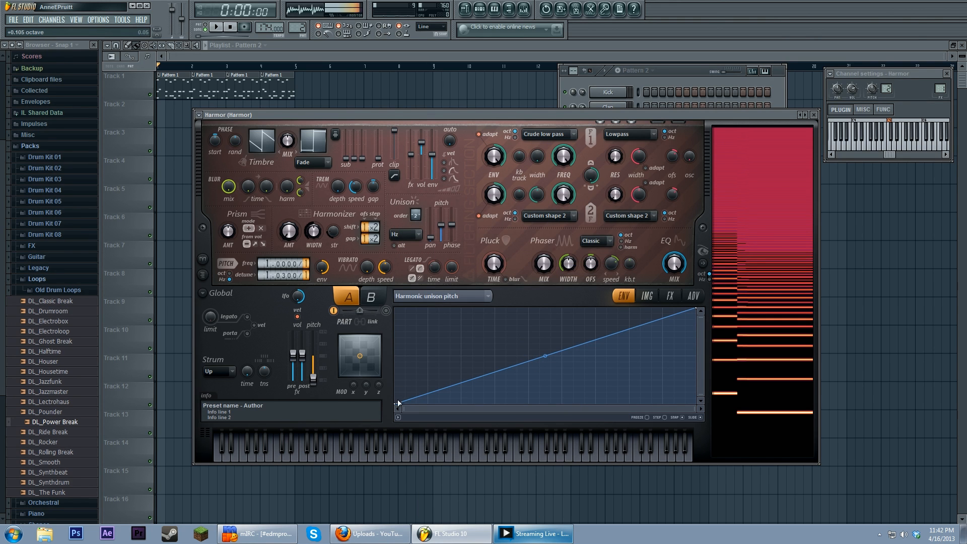
# Flatten the Harmonic unison pitch curve to its midline for comparison, and restore the rising diagonal from minimum to maximum
pyautogui.moveTo(696, 308); pyautogui.dragTo(700, 358)
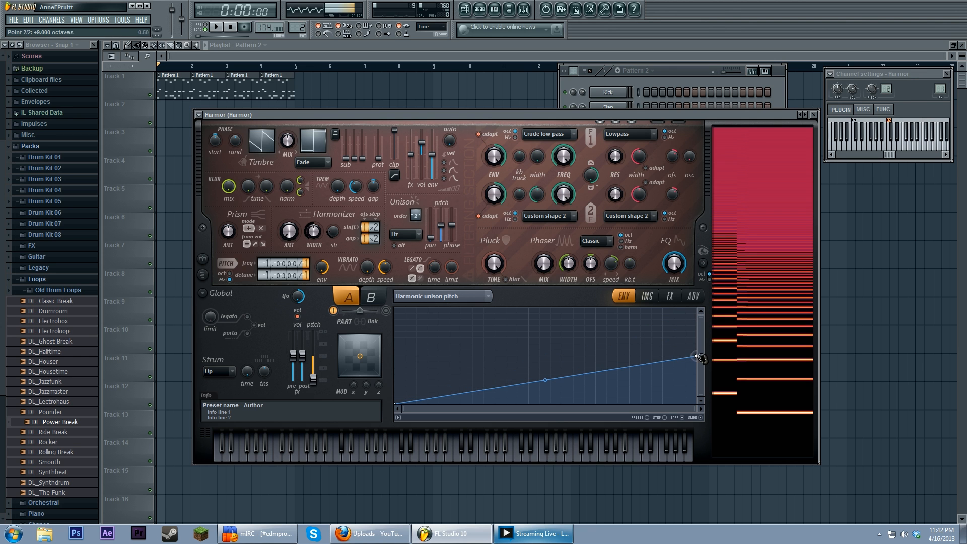
pyautogui.moveTo(395, 403); pyautogui.dragTo(394, 356)
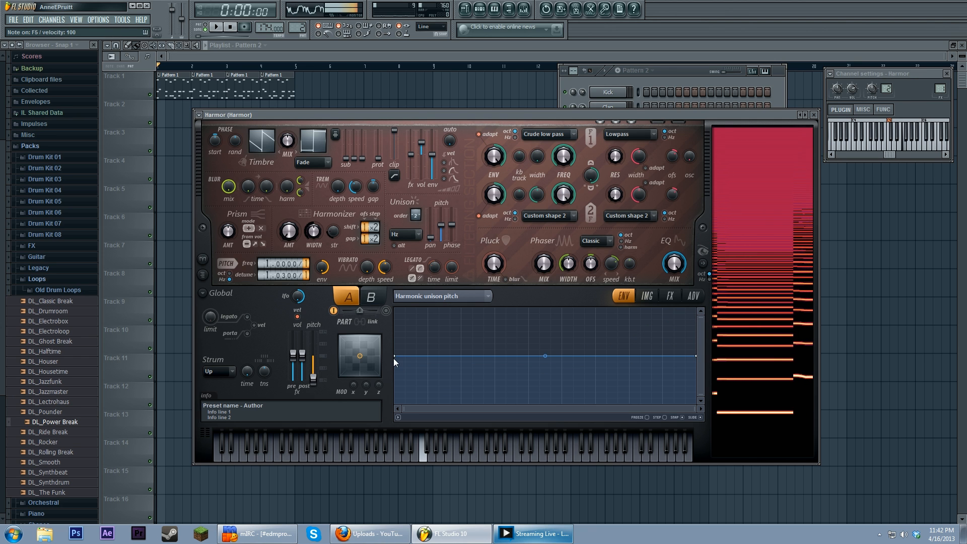
pyautogui.moveTo(401, 360); pyautogui.dragTo(395, 403)
pyautogui.moveTo(697, 355); pyautogui.dragTo(698, 309)
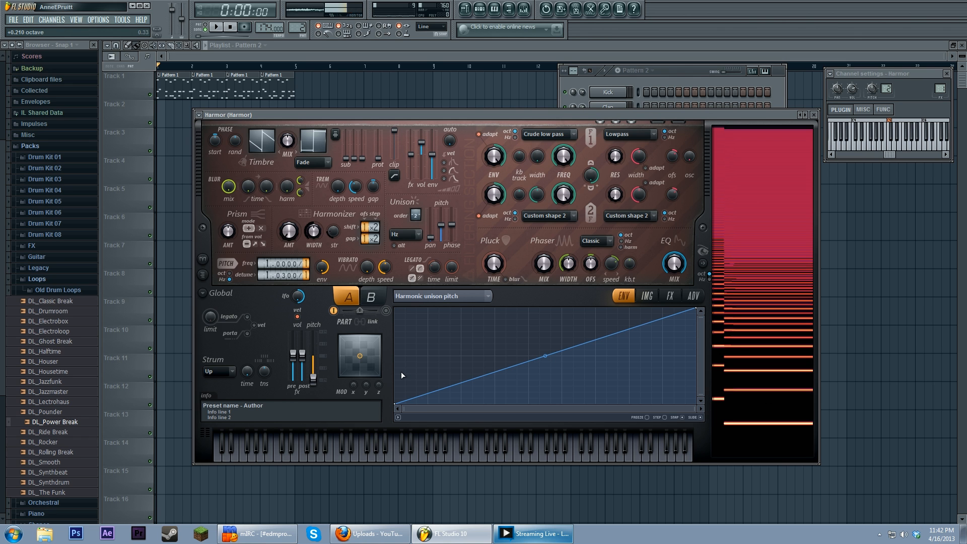
# Open the Unison pitch thickness envelope and play test notes to hear its effect
pyautogui.rightClick(441, 225)
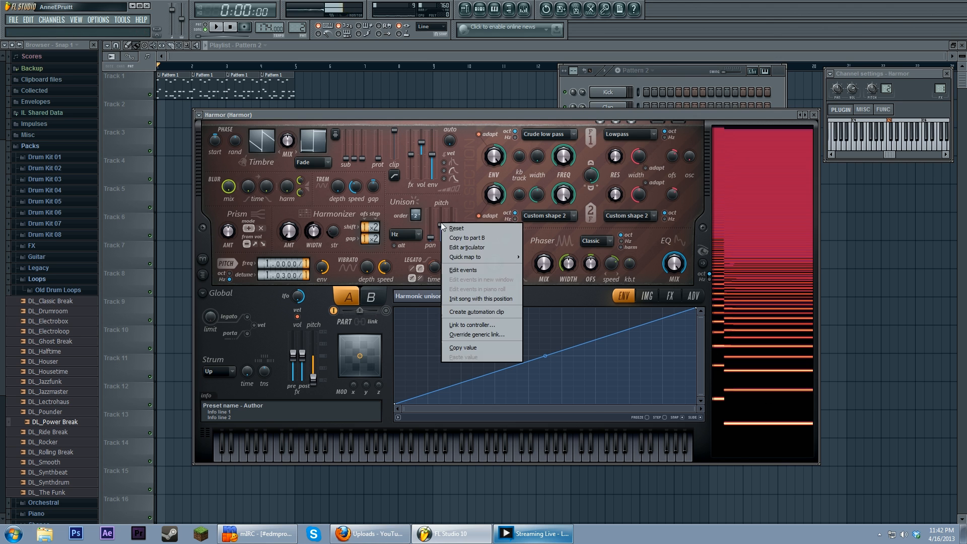
pyautogui.click(466, 246)
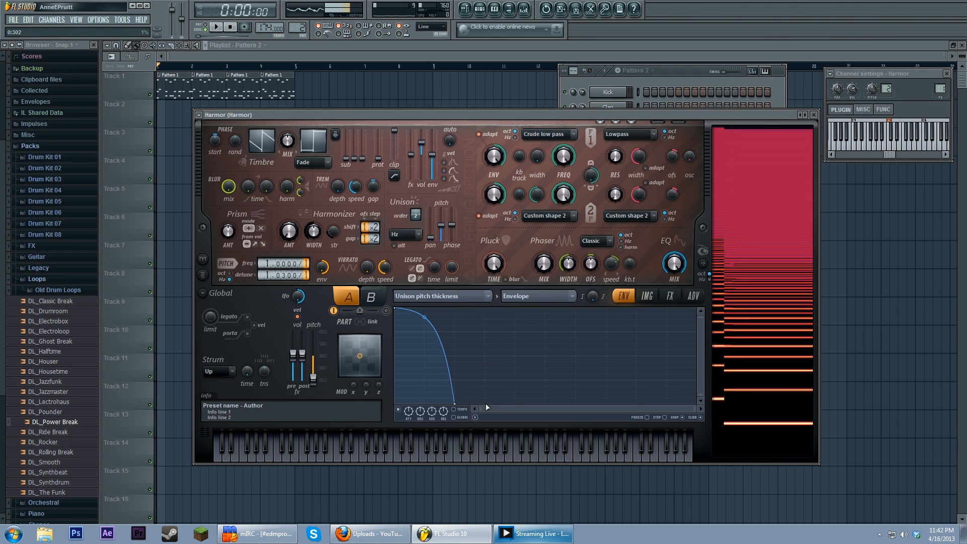
pyautogui.click(474, 297)
pyautogui.click(414, 470)
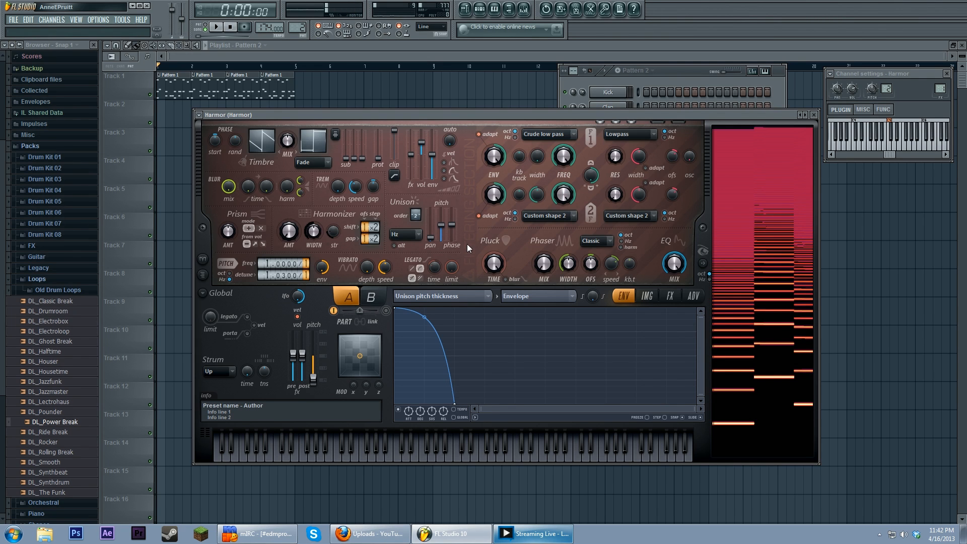
pyautogui.press('r')
pyautogui.press('b')
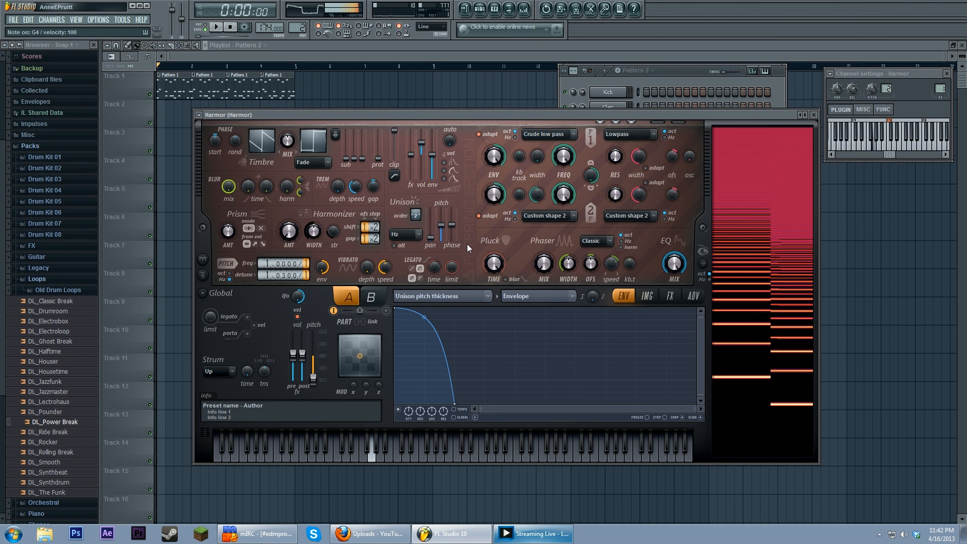
# Set the Distortion type to Off and the pitch detune to 1.0000
pyautogui.click(670, 296)
pyautogui.click(475, 326)
pyautogui.click(472, 335)
pyautogui.moveTo(285, 274); pyautogui.dragTo(284, 275)
# Try holding the Unison pitch thickness envelope flat at maximum, and drop its end point back to the minimum
pyautogui.click(623, 296)
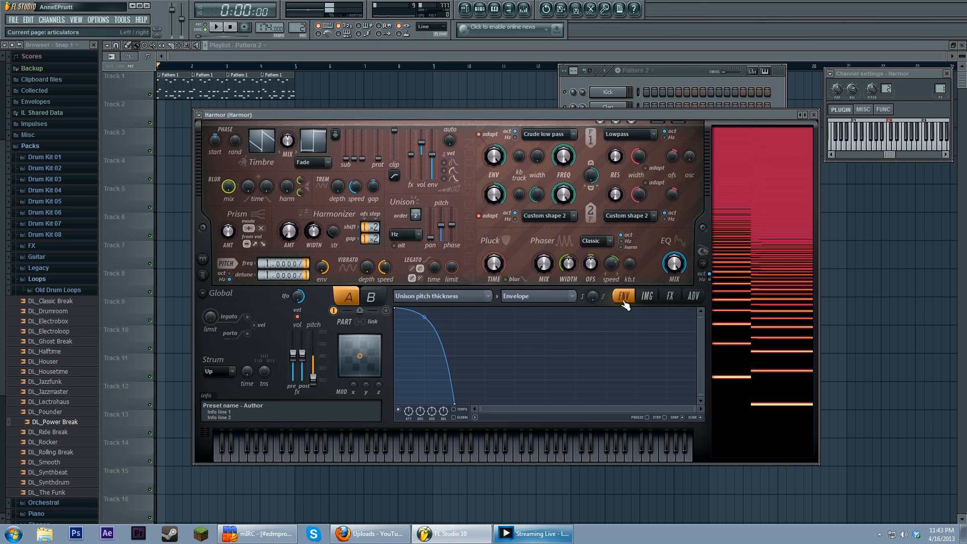
pyautogui.moveTo(452, 398); pyautogui.dragTo(454, 309)
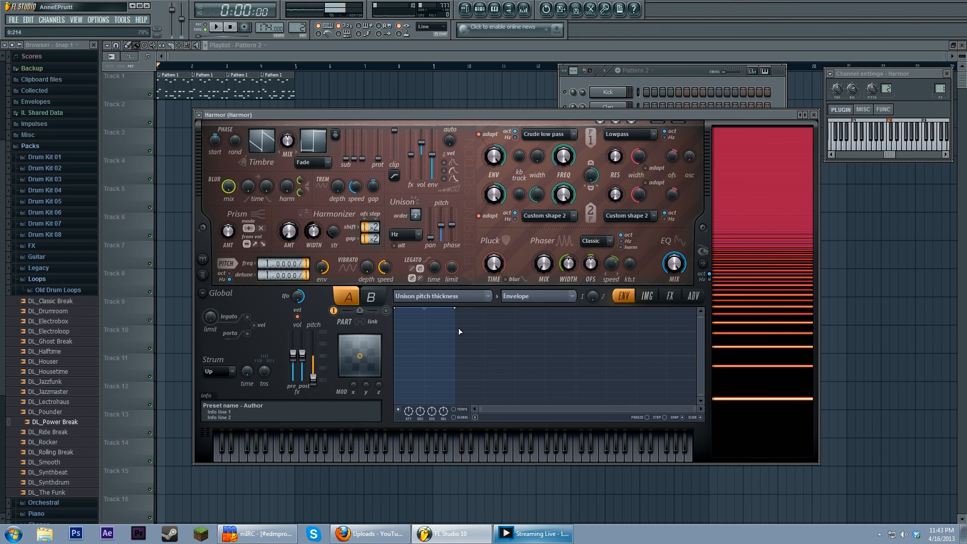
pyautogui.moveTo(450, 314); pyautogui.dragTo(454, 403)
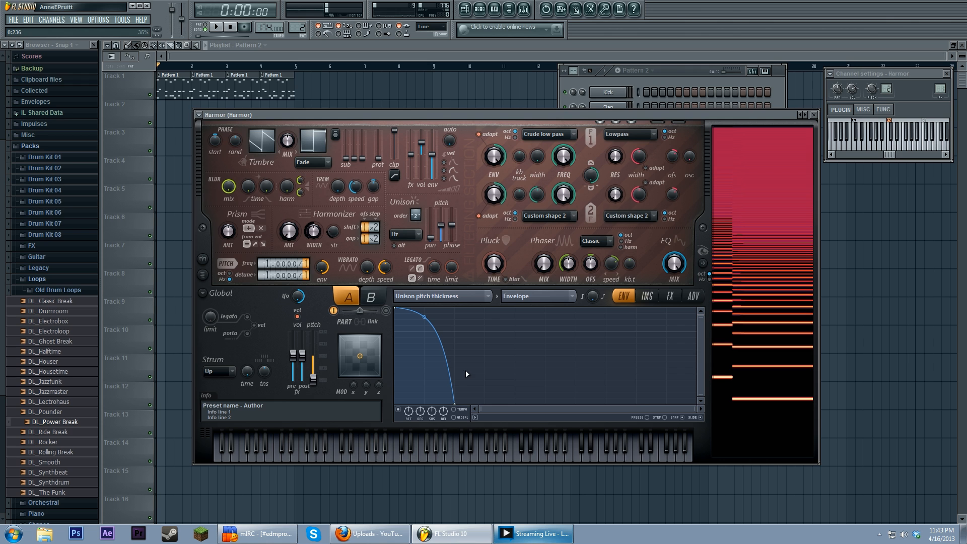
# Set the pitch detune to 1.0300 and play test notes
pyautogui.moveTo(284, 275); pyautogui.dragTo(285, 269)
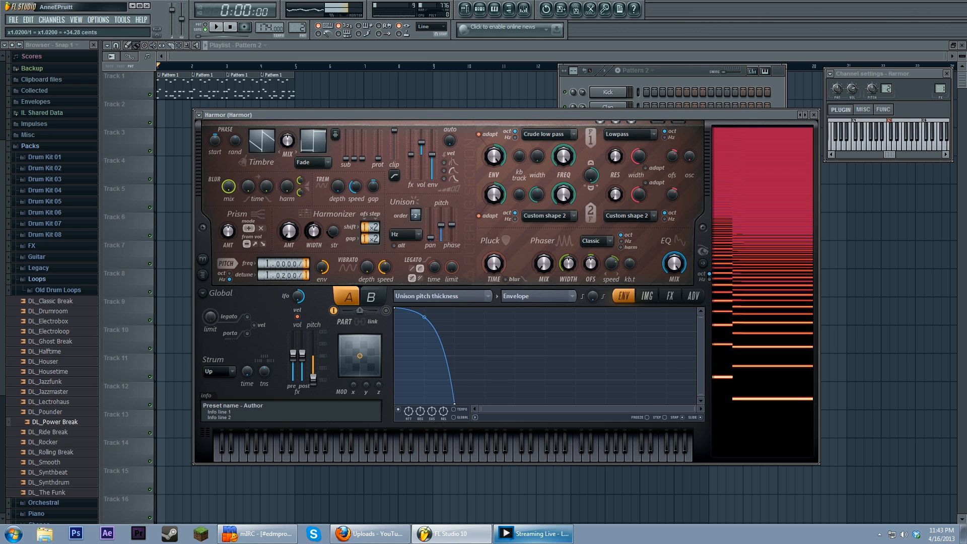
pyautogui.press('r')
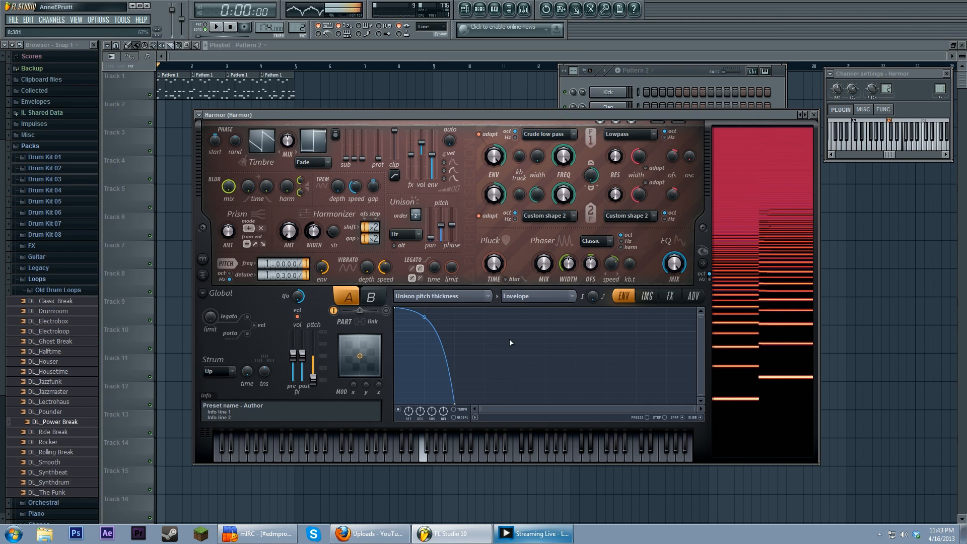
pyautogui.press('n')
# Set the Distortion type to Log and play test notes to hear the distorted sound
pyautogui.click(670, 296)
pyautogui.click(471, 322)
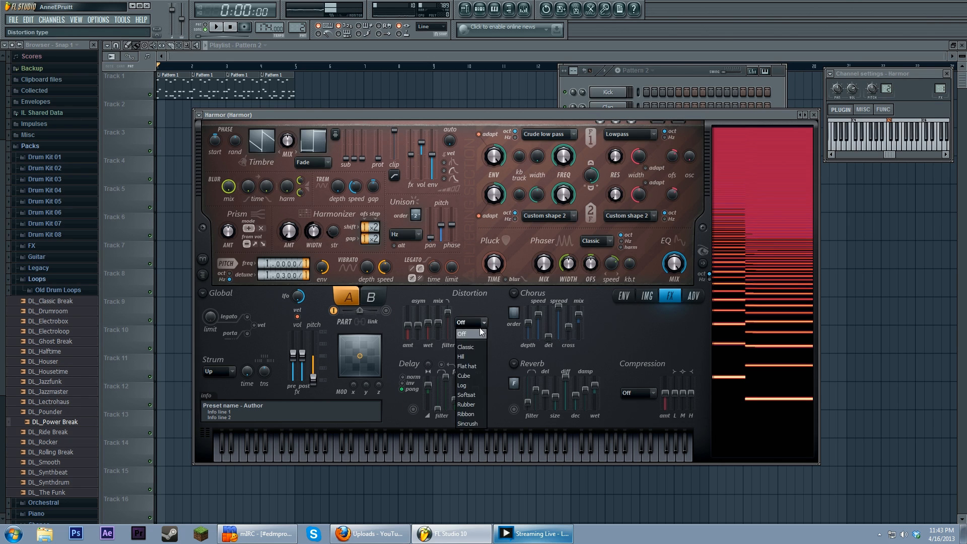
pyautogui.click(471, 386)
pyautogui.press('r')
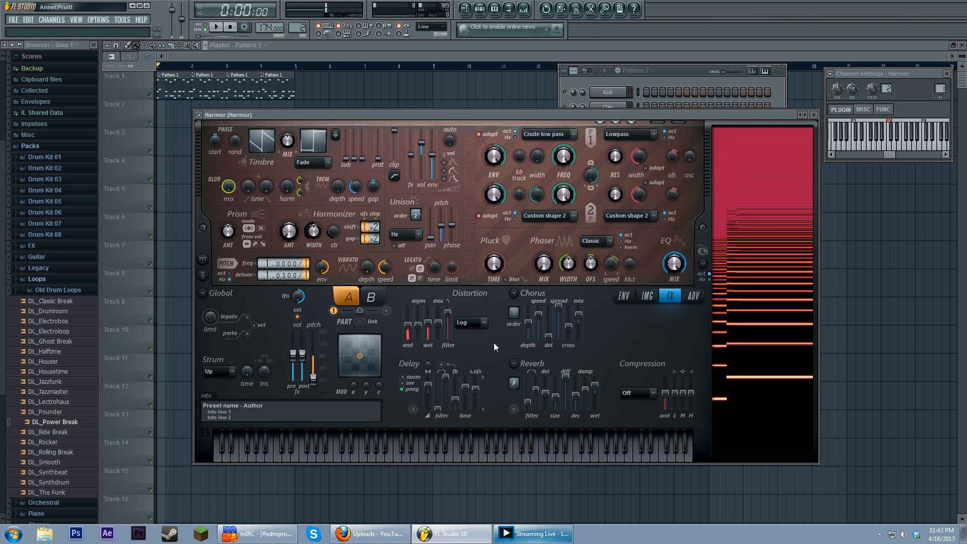
pyautogui.press('v')
pyautogui.press('r')
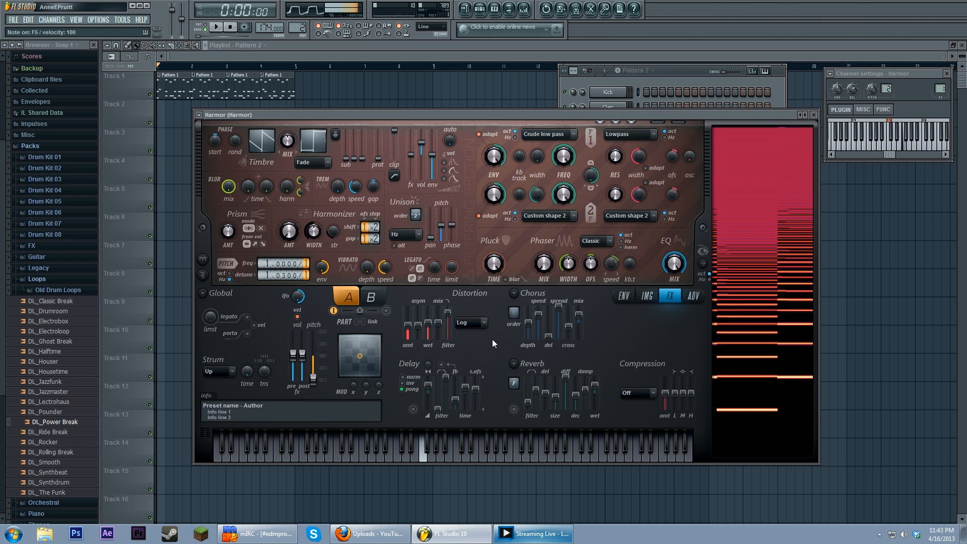
pyautogui.press('n')
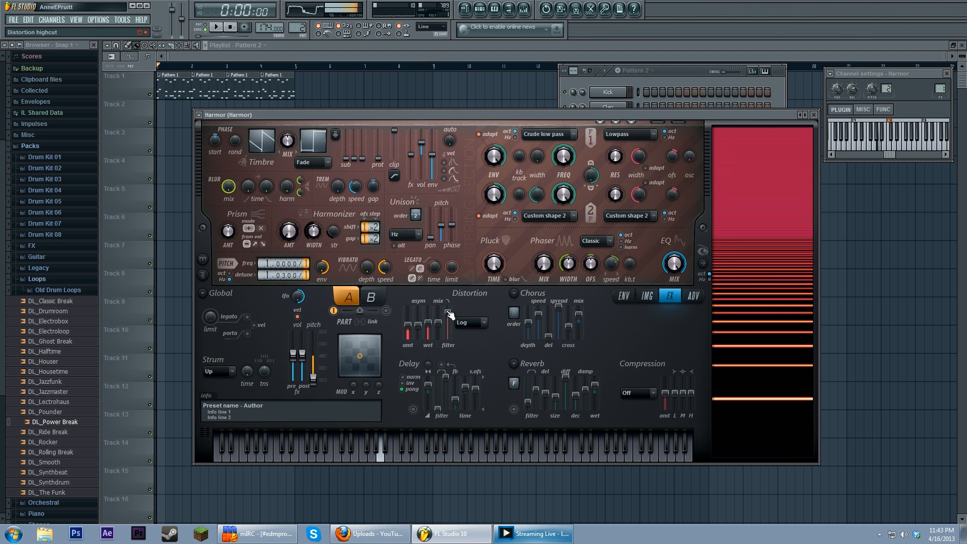
# Open the articulator of the unison pitch thickness and adjust the tension of its falling envelope curve
pyautogui.rightClick(442, 226)
pyautogui.click(464, 250)
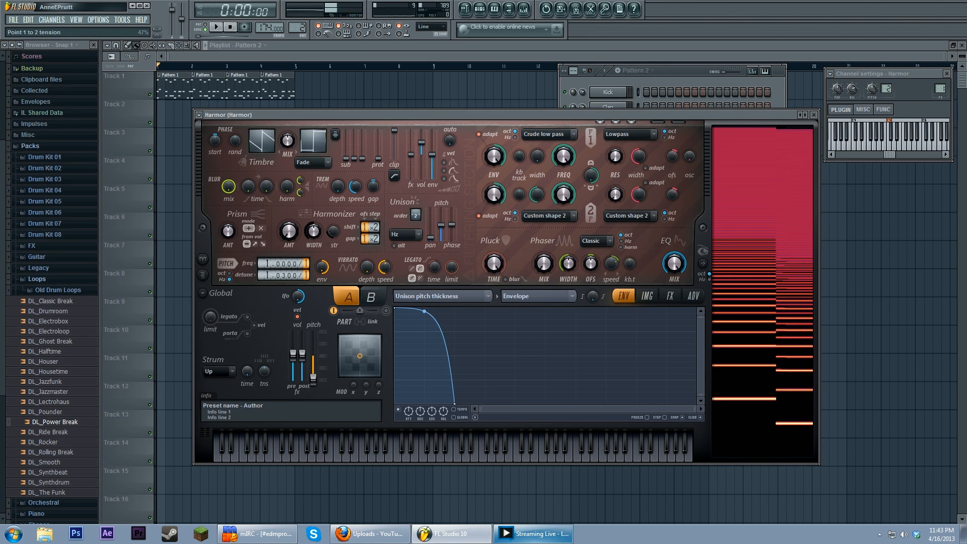
pyautogui.moveTo(424, 312); pyautogui.dragTo(424, 309)
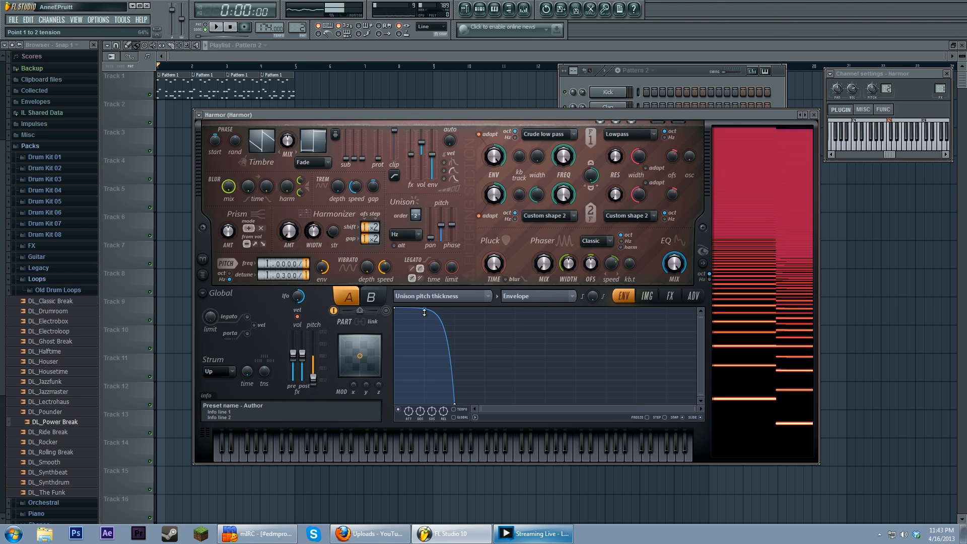
# Try a longer and a shorter decay in the unison pitch thickness envelope, restore its end point, and play test notes
pyautogui.moveTo(454, 403); pyautogui.dragTo(545, 406)
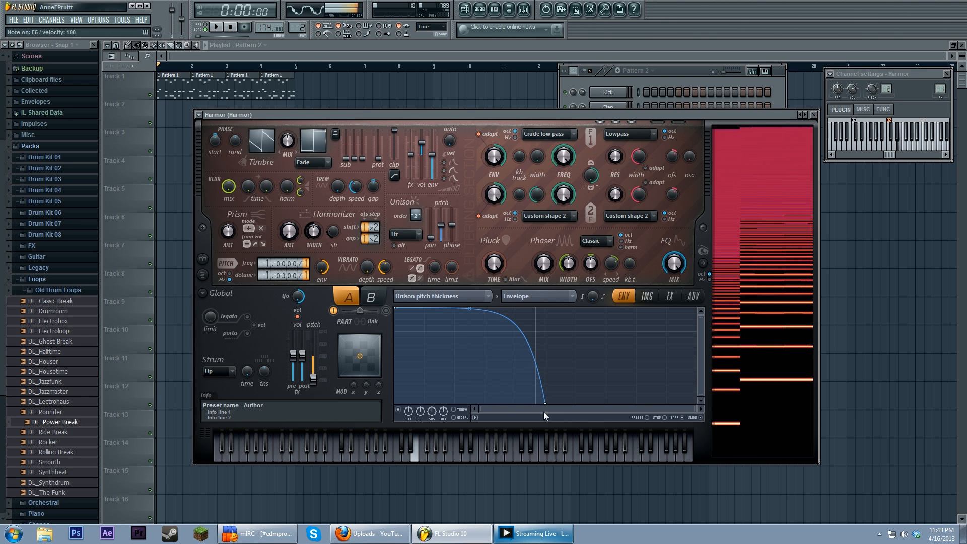
pyautogui.moveTo(470, 309); pyautogui.dragTo(469, 384)
pyautogui.moveTo(545, 404); pyautogui.dragTo(409, 314)
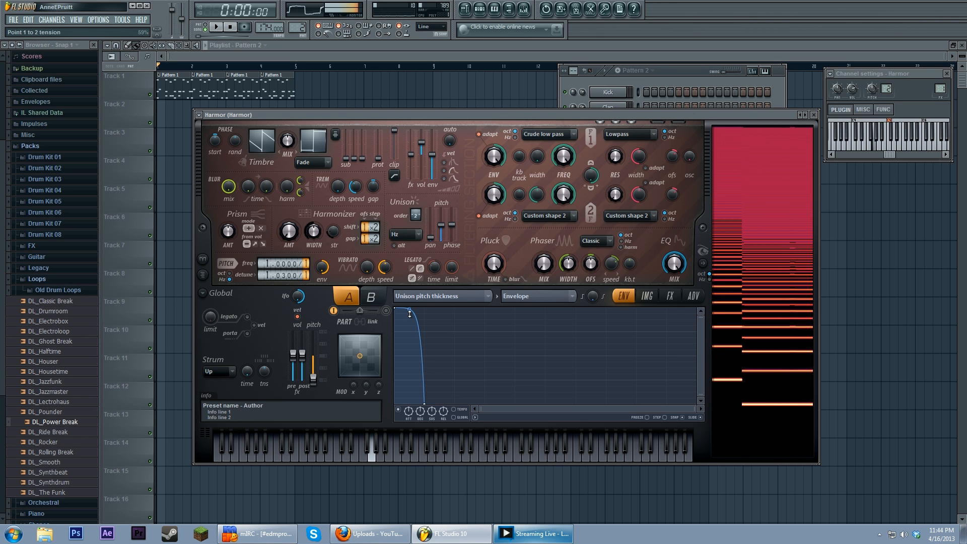
pyautogui.moveTo(425, 404); pyautogui.dragTo(455, 404)
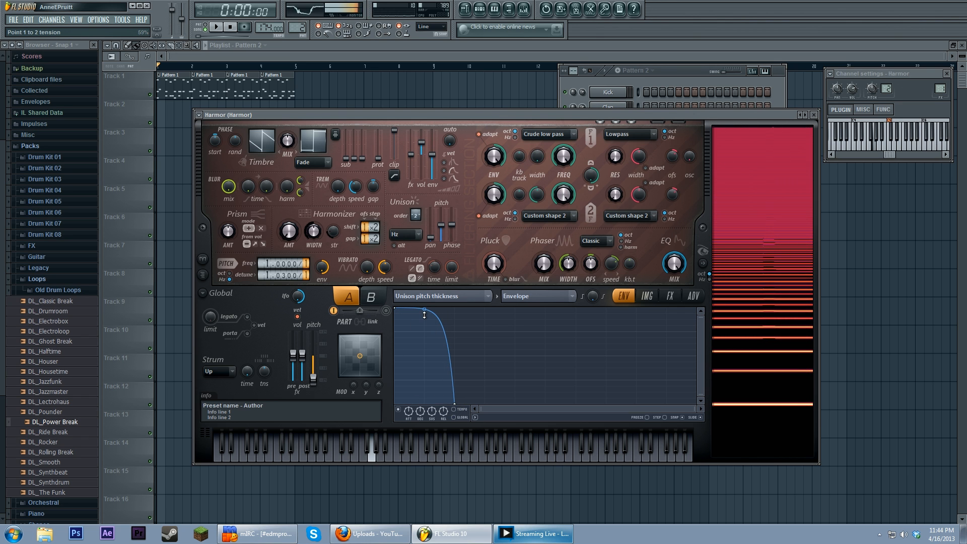
pyautogui.press('z')
pyautogui.press('t')
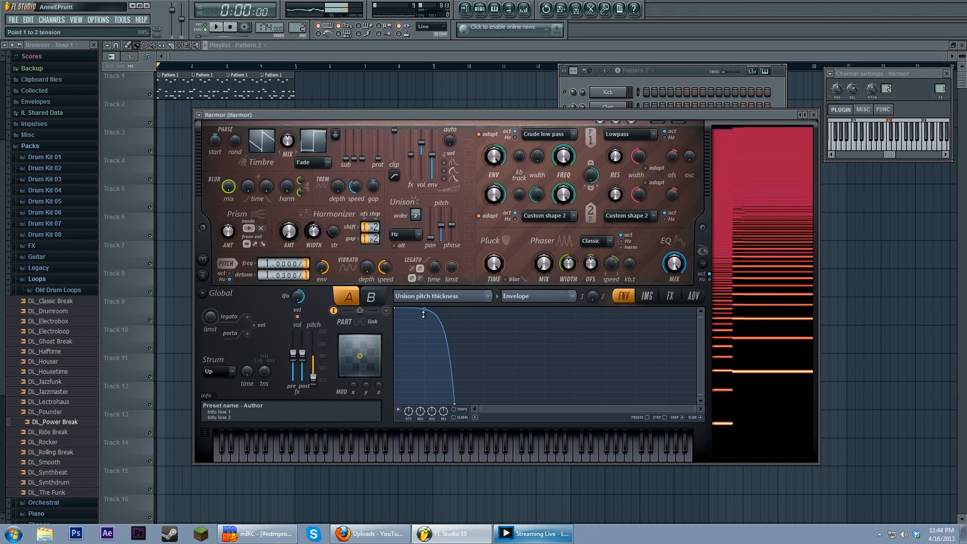
# Try a low unison pitch thickness while playing high and low test notes
pyautogui.moveTo(441, 225)
pyautogui.mouseDown()
pyautogui.moveTo(441, 215)
pyautogui.moveTo(441, 233)
pyautogui.mouseUp()
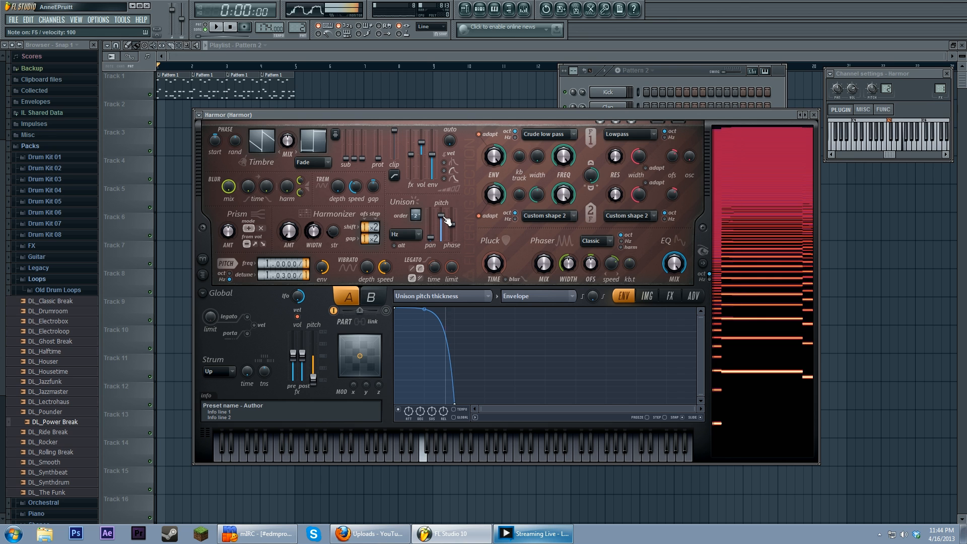
pyautogui.press('b')
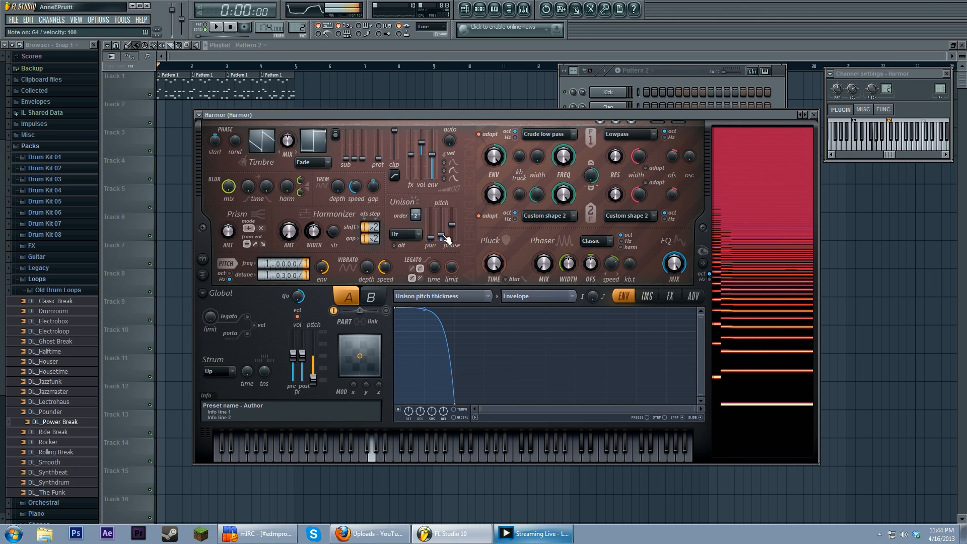
pyautogui.press('z')
pyautogui.press('r')
# Raise the unison pitch thickness near its maximum, settle it at 72%, and play test notes to compare
pyautogui.moveTo(442, 234); pyautogui.dragTo(442, 212)
pyautogui.press('r')
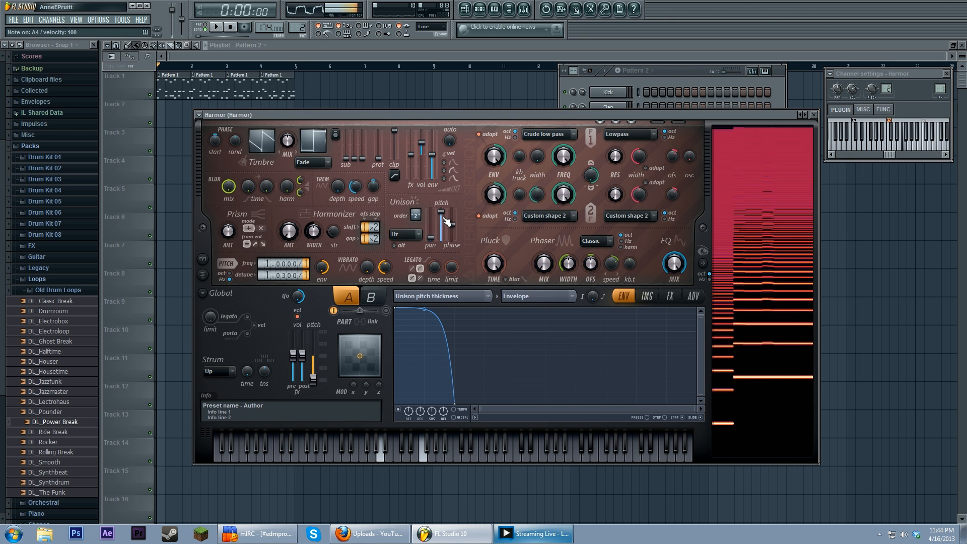
pyautogui.press('z')
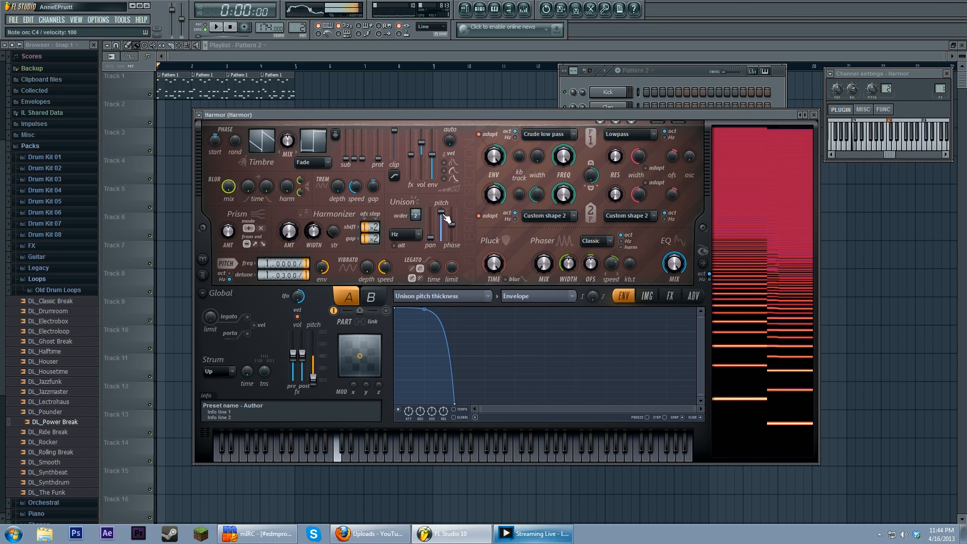
pyautogui.press('r')
pyautogui.moveTo(444, 218)
pyautogui.mouseDown()
pyautogui.moveTo(446, 233)
pyautogui.moveTo(446, 221)
pyautogui.mouseUp()
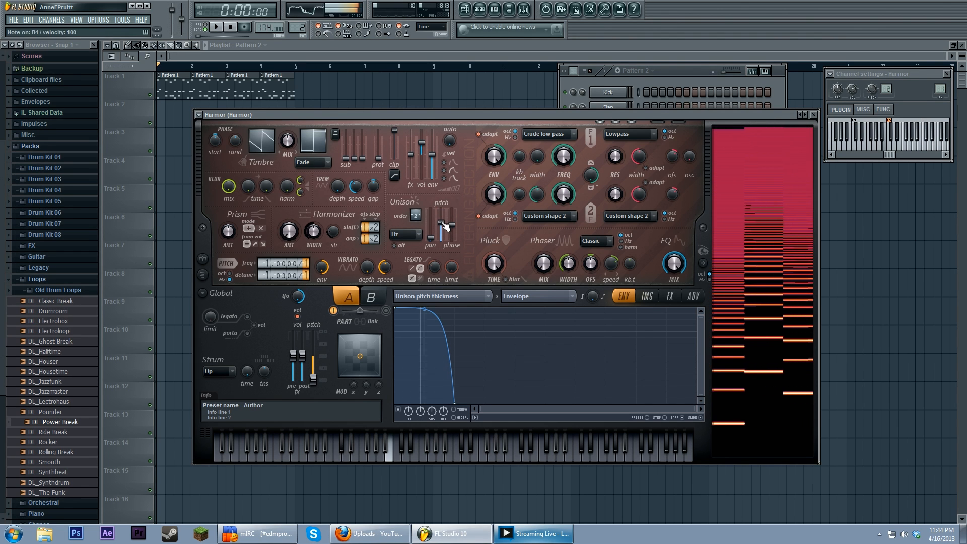
pyautogui.press('z')
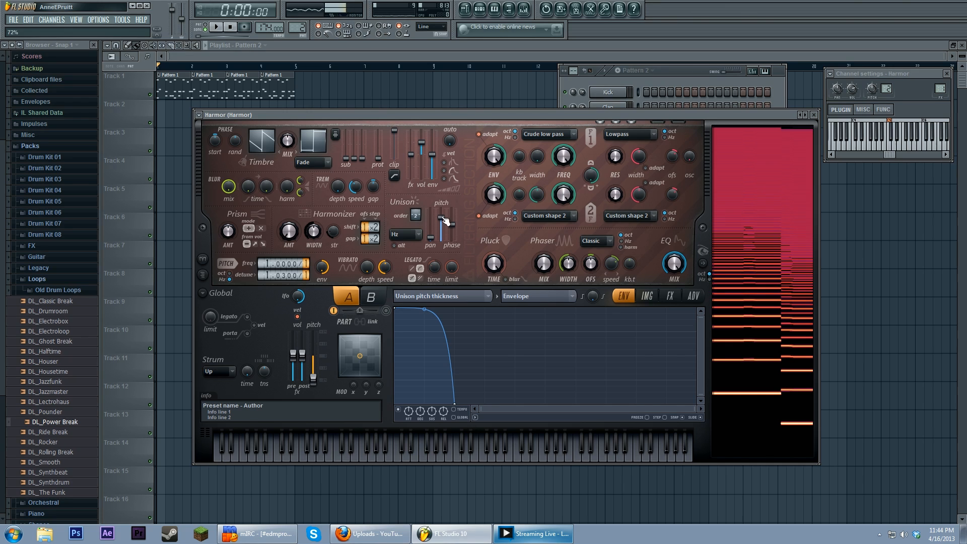
pyautogui.rightClick(444, 222)
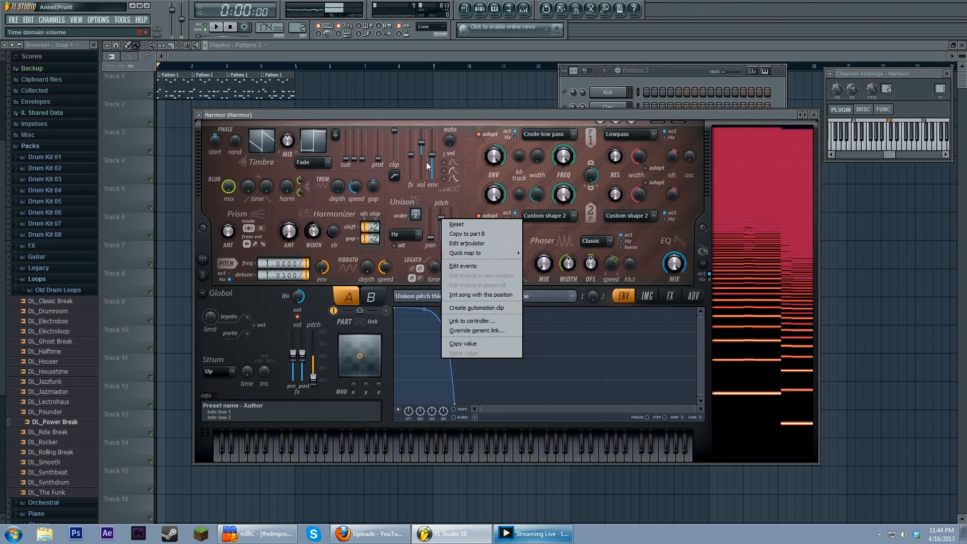
pyautogui.click(467, 148)
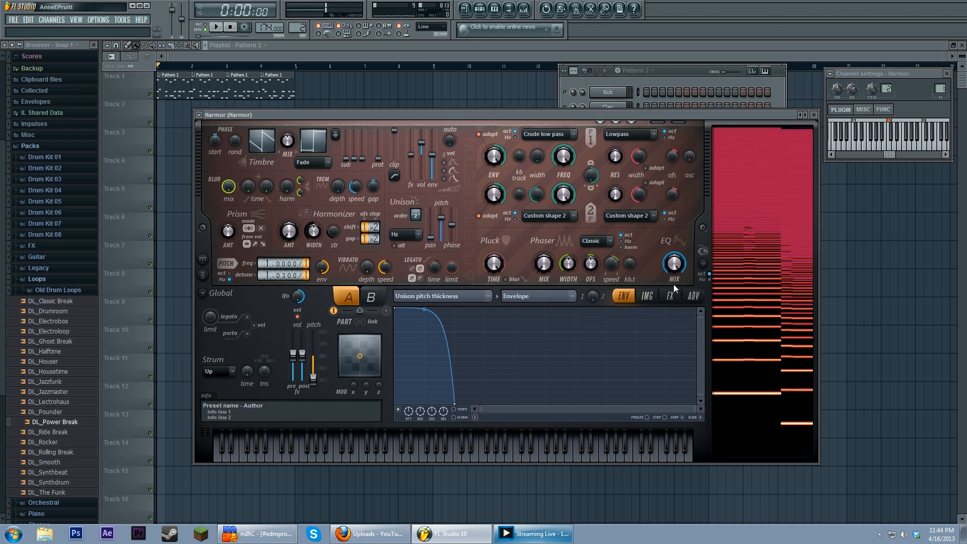
pyautogui.click(488, 296)
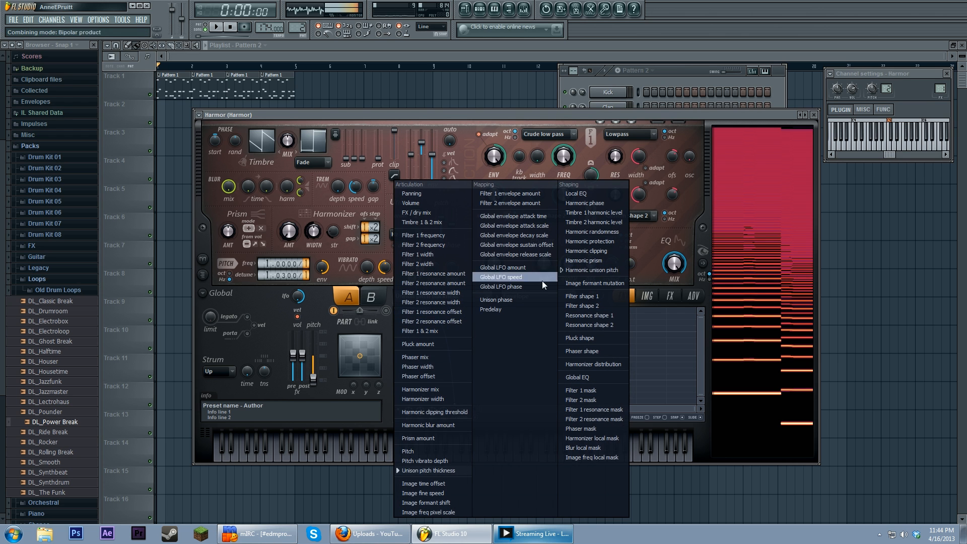
pyautogui.click(282, 295)
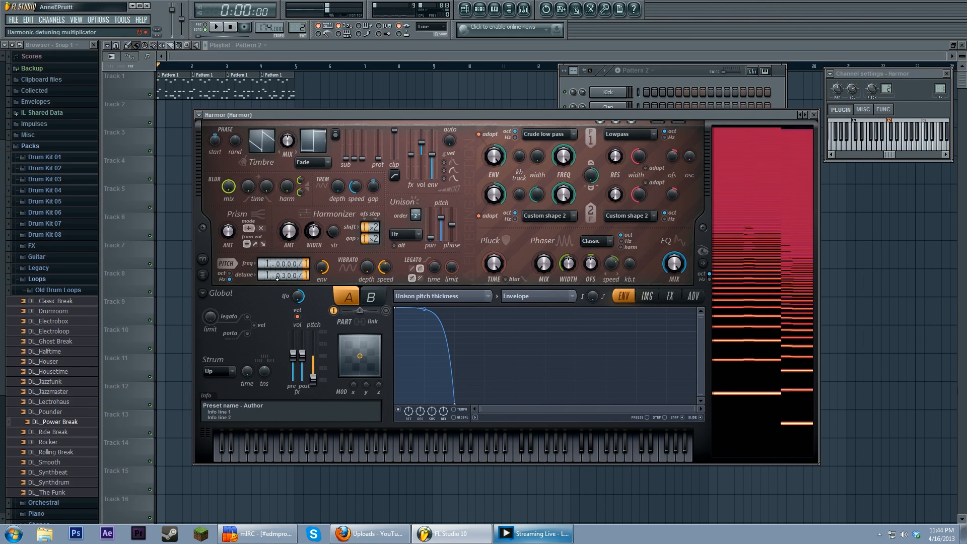
# Set the pitch detune to 1.0500 and play high and low test notes
pyautogui.press('b')
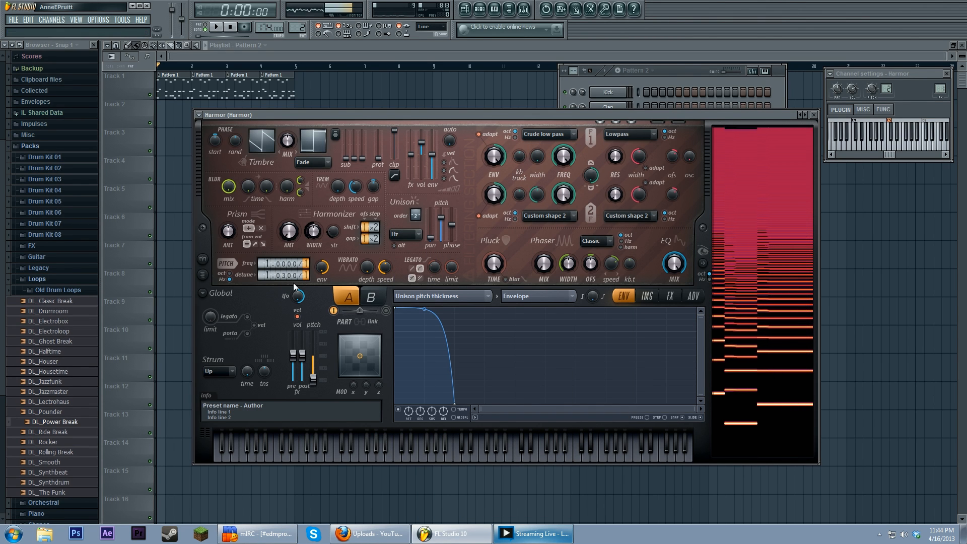
pyautogui.press('r')
pyautogui.moveTo(283, 274); pyautogui.dragTo(283, 264)
pyautogui.press('b')
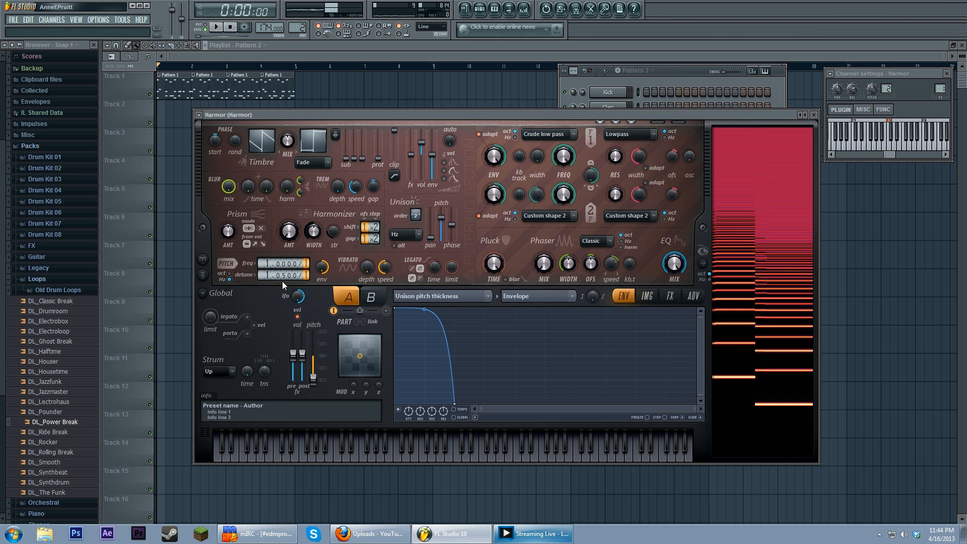
pyautogui.press('r')
pyautogui.press('r')
pyautogui.press('r')
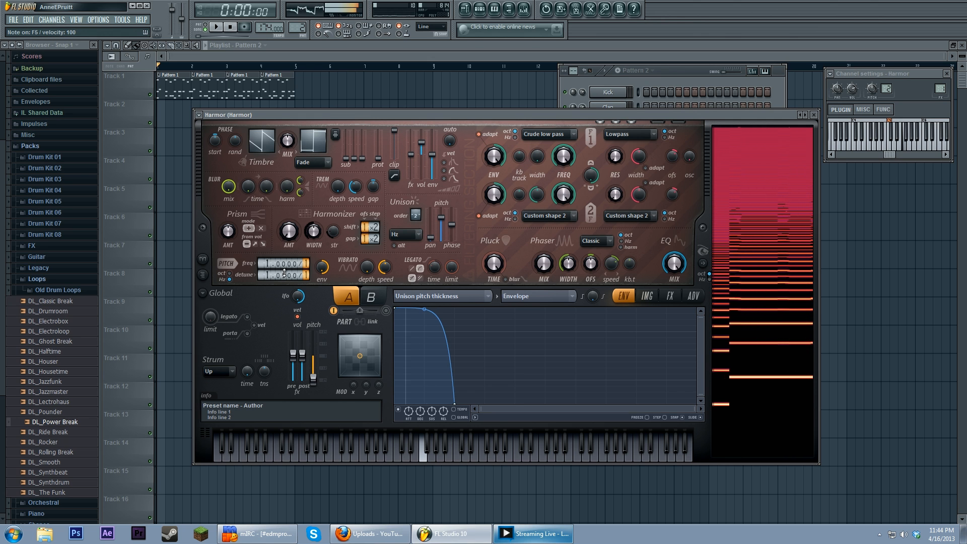
# Set the pitch detune to 1.0400 and play test notes
pyautogui.moveTo(283, 275)
pyautogui.mouseDown()
pyautogui.moveTo(283, 295)
pyautogui.moveTo(283, 283)
pyautogui.mouseUp()
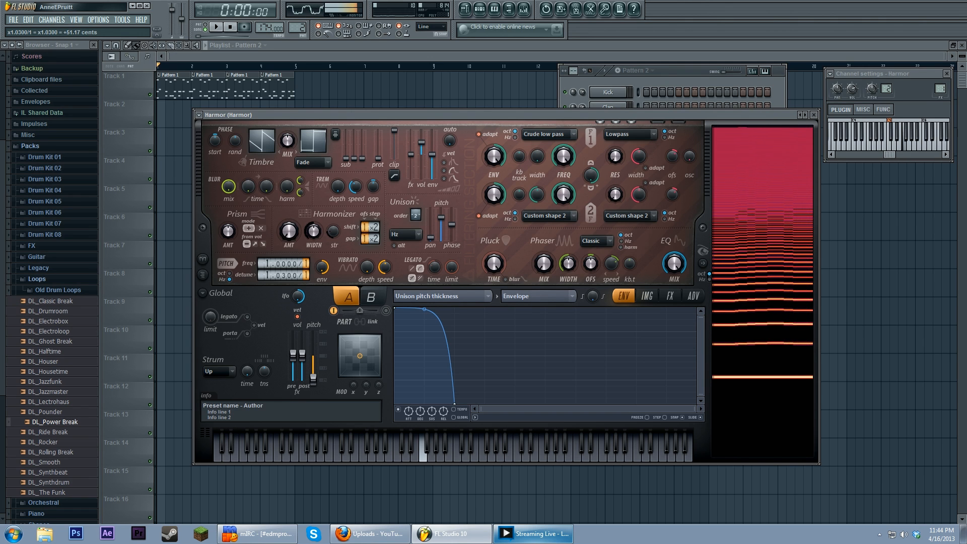
pyautogui.press('b')
pyautogui.press('z')
pyautogui.press('r')
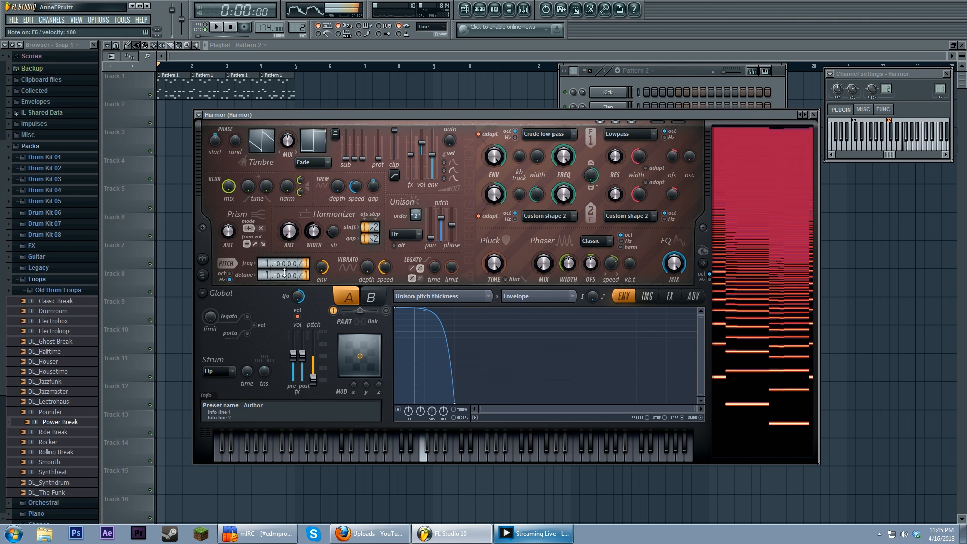
pyautogui.press('n')
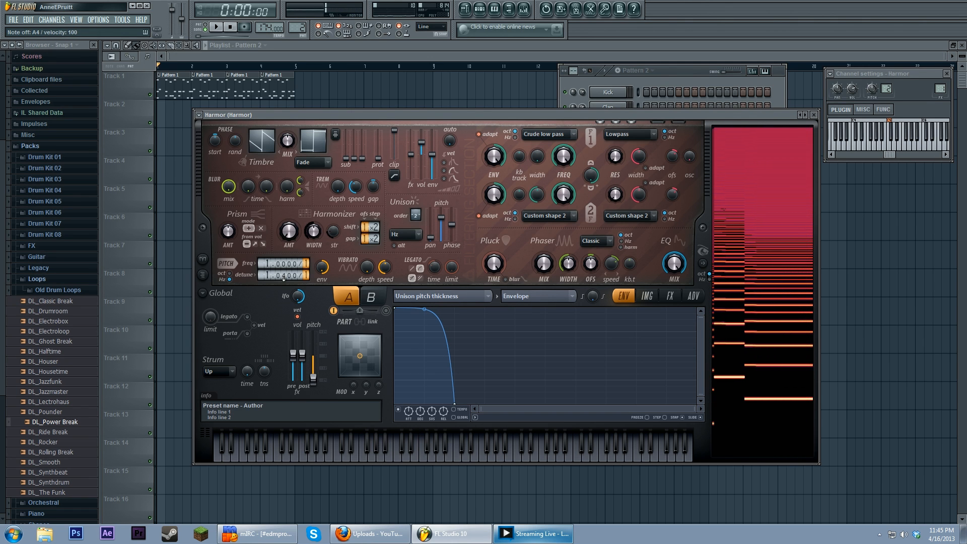
# Show the effects settings and try other distortion asymmetry and unison pan amounts while playing test notes
pyautogui.click(670, 296)
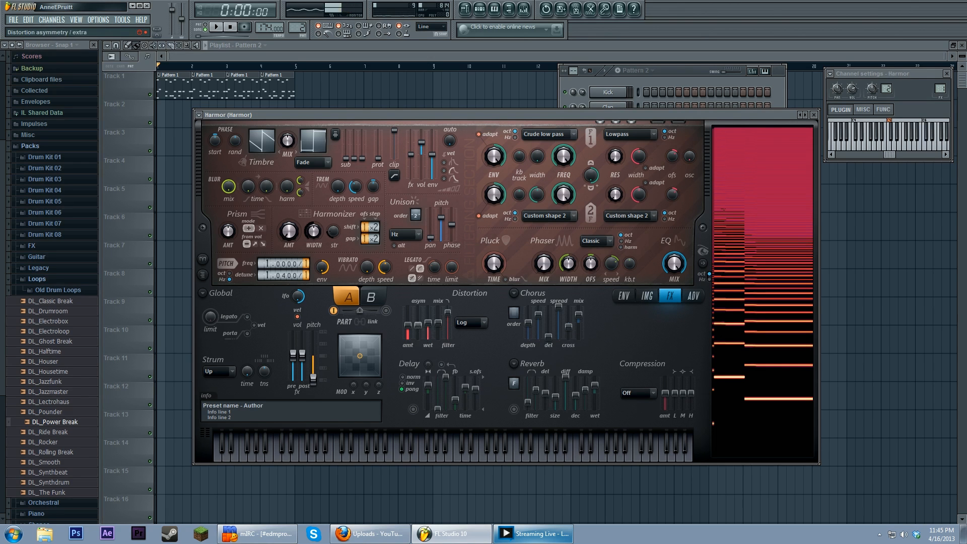
pyautogui.moveTo(419, 324); pyautogui.dragTo(418, 321)
pyautogui.moveTo(432, 238); pyautogui.dragTo(431, 242)
pyautogui.press('r')
pyautogui.press('n')
pyautogui.moveTo(418, 325); pyautogui.dragTo(409, 325)
pyautogui.press('n')
pyautogui.press('r')
pyautogui.press('z')
# Return the unison pan and the distortion asymmetry to their earlier settings and play a test note
pyautogui.moveTo(432, 241); pyautogui.dragTo(432, 237)
pyautogui.moveTo(418, 322); pyautogui.dragTo(418, 326)
pyautogui.press('z')
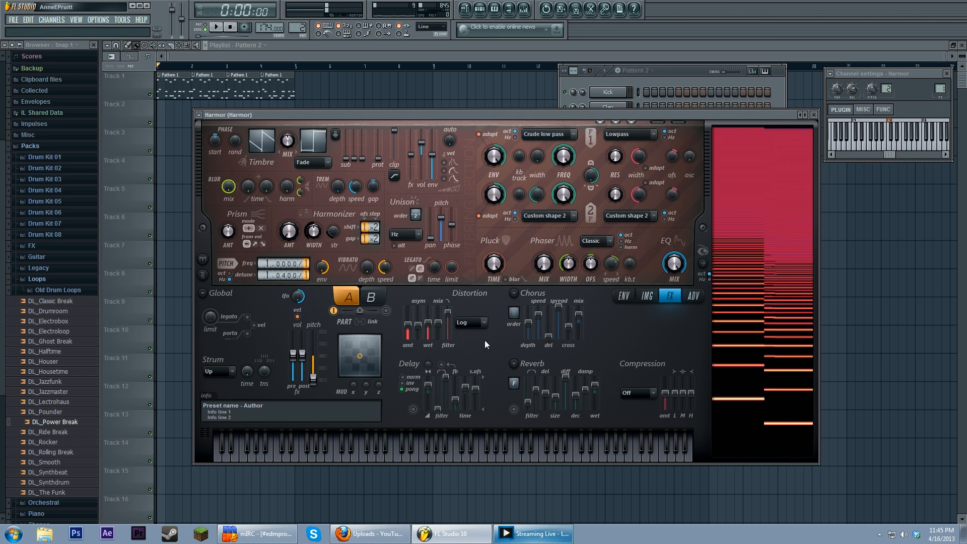
# Display the Harmonic unison pitch shape in the envelope editor
pyautogui.click(625, 296)
pyautogui.click(455, 298)
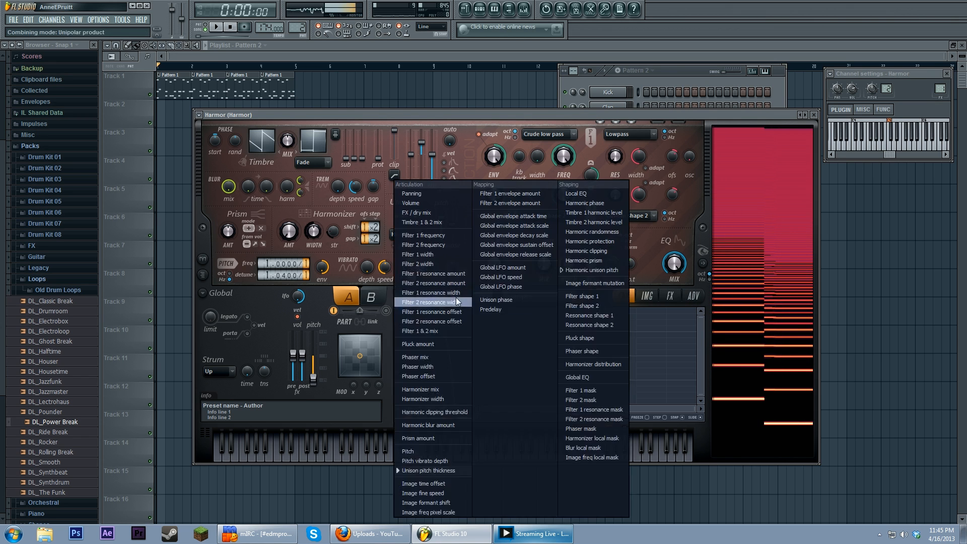
pyautogui.click(594, 274)
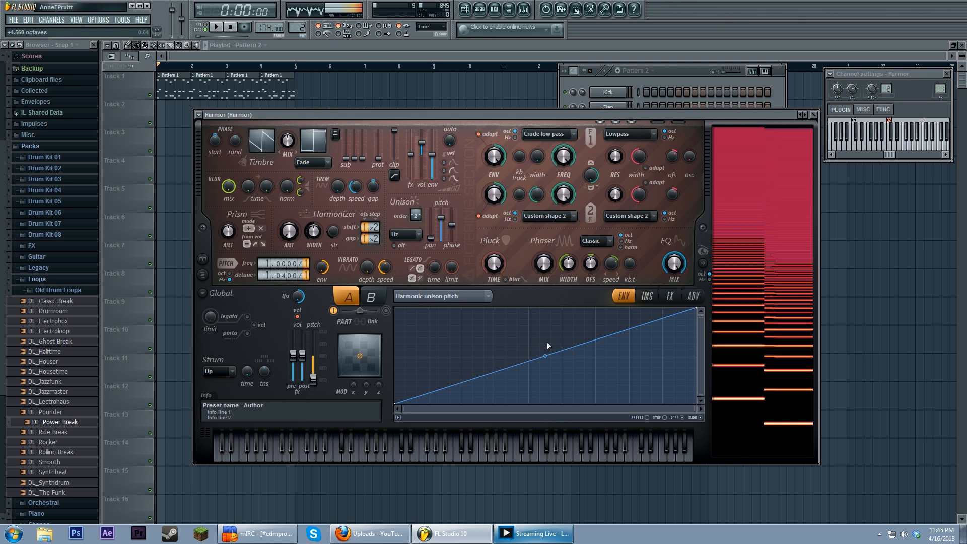
# Try the Classic unison type and play high and low test notes
pyautogui.click(410, 235)
pyautogui.click(415, 252)
pyautogui.press('r')
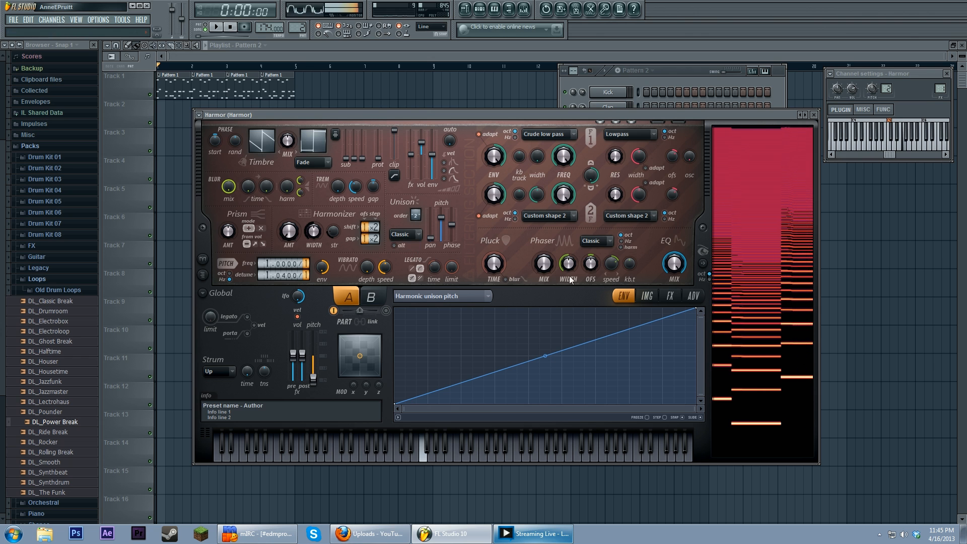
pyautogui.press('b')
pyautogui.press('z')
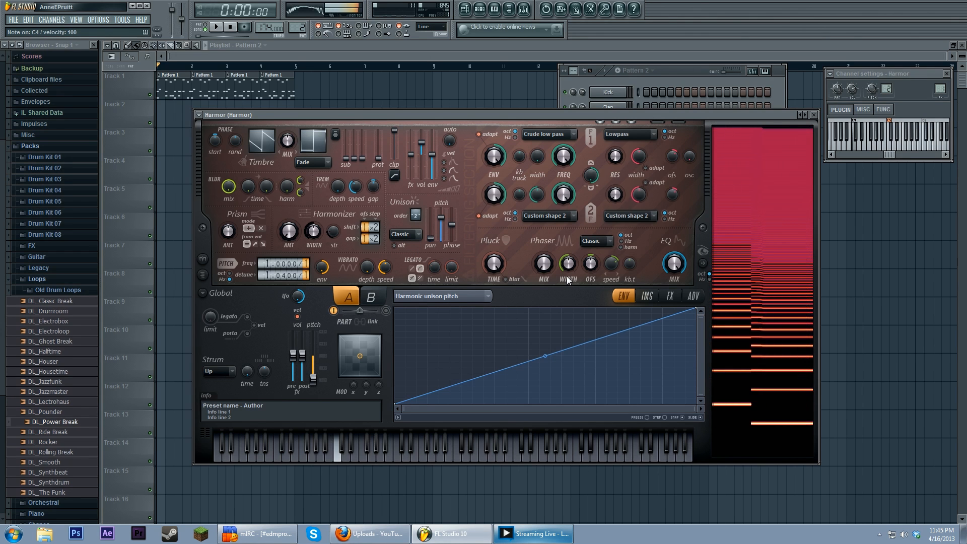
pyautogui.press('m')
pyautogui.press('t')
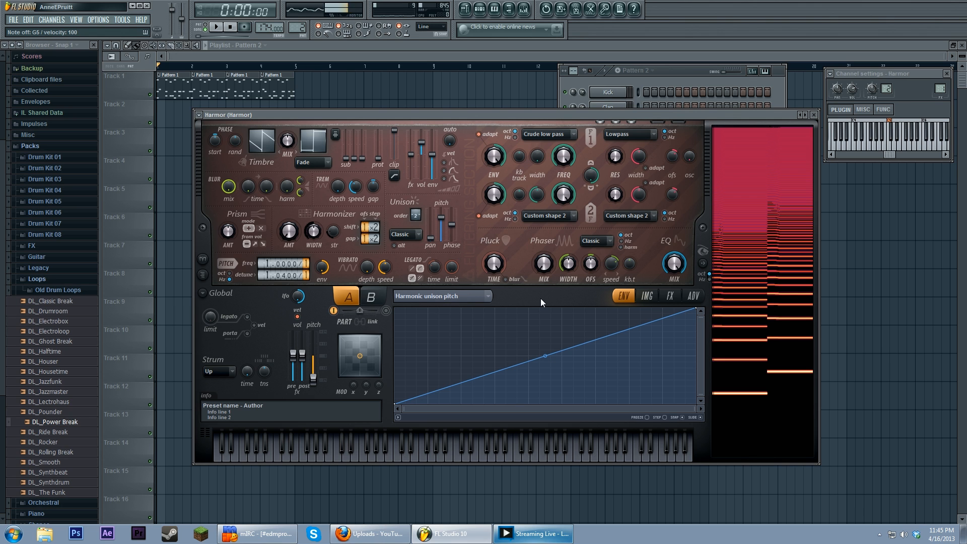
# Switch the unison type back to Hz and play test notes
pyautogui.click(417, 234)
pyautogui.click(406, 292)
pyautogui.press('r')
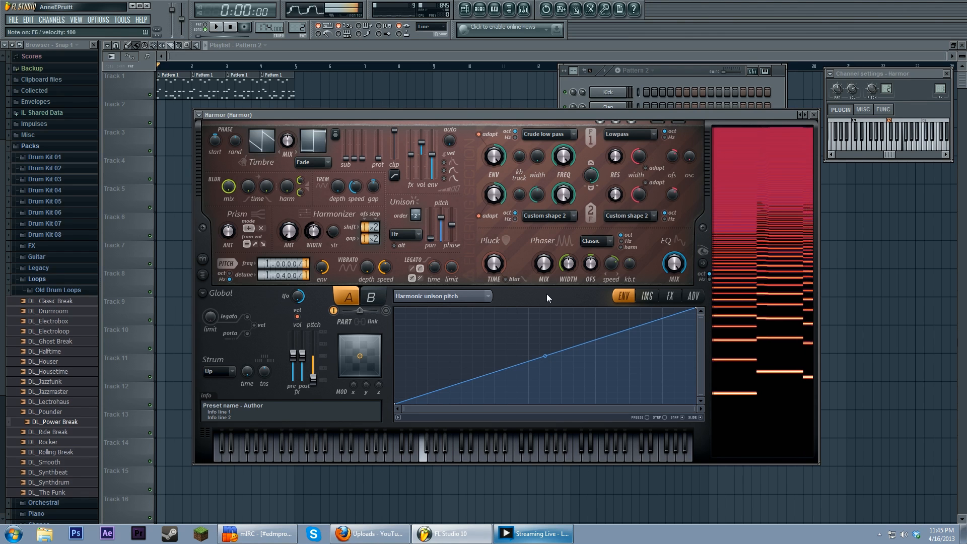
pyautogui.press('b')
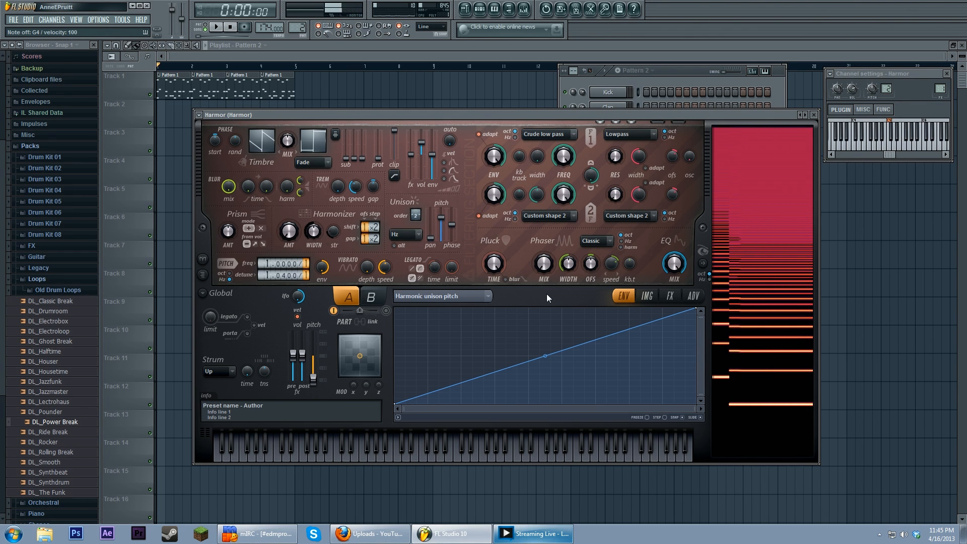